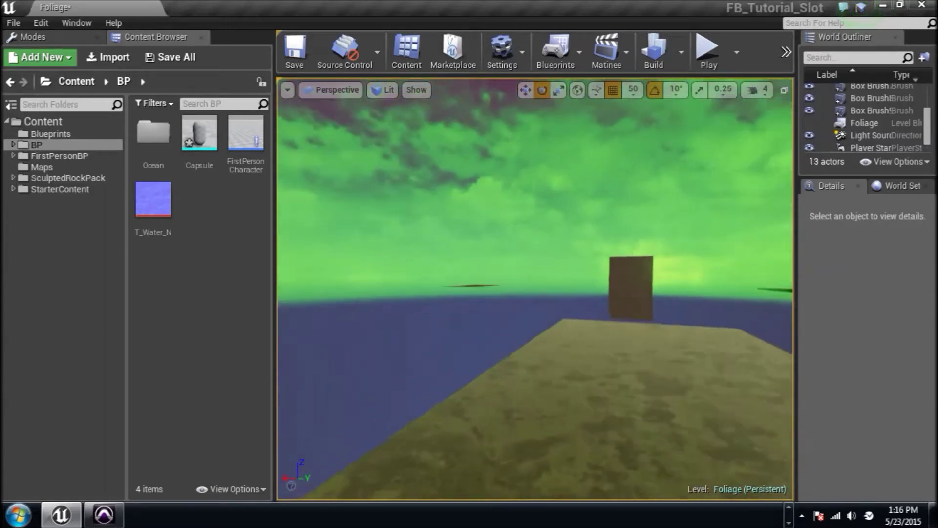
right_drag(536, 289, 664, 294)
right_drag(608, 287, 573, 275)
key(s)
key(w)
Step: Open the Capsule static mesh from the BP folder in its editor and return to the Foliage level
click(186, 162)
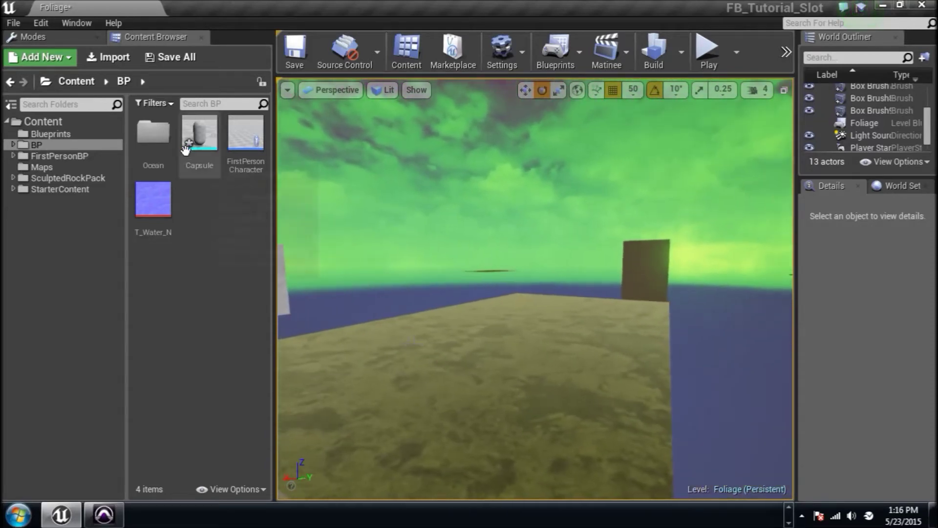
double_click(185, 165)
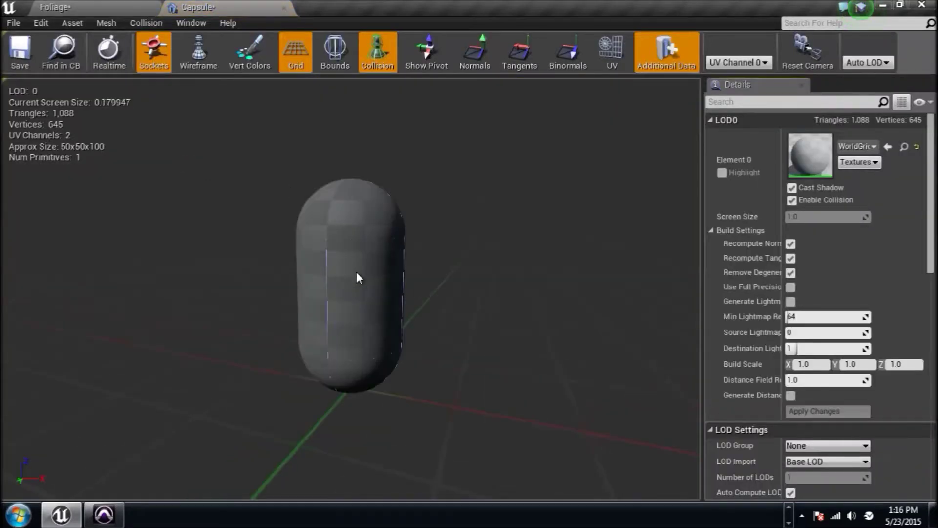
click(141, 8)
Step: Create a new material named Test in the BP folder and open it for editing
right_click(234, 236)
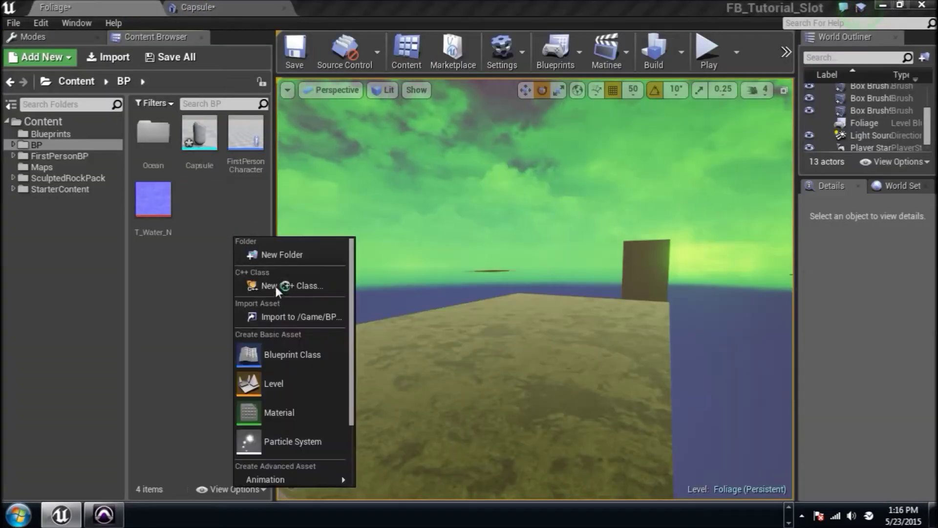
click(297, 412)
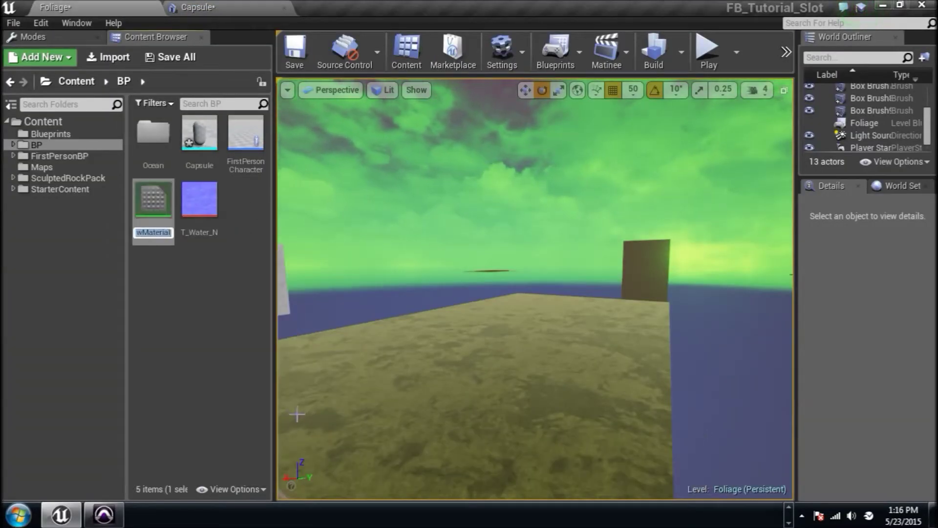
text(Test)
key(Return)
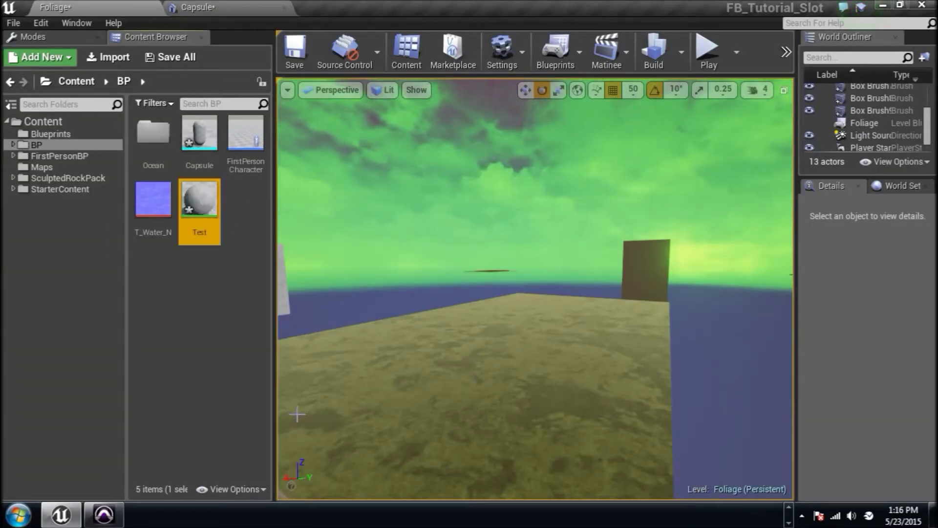
double_click(207, 232)
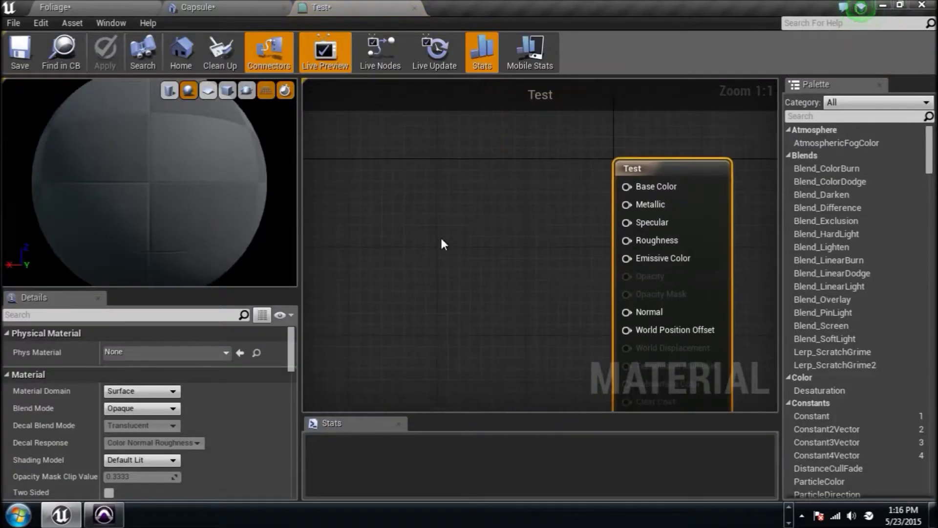
Step: Add a Constant node with value 1 to the Test material and connect it to Base Color
click(422, 178)
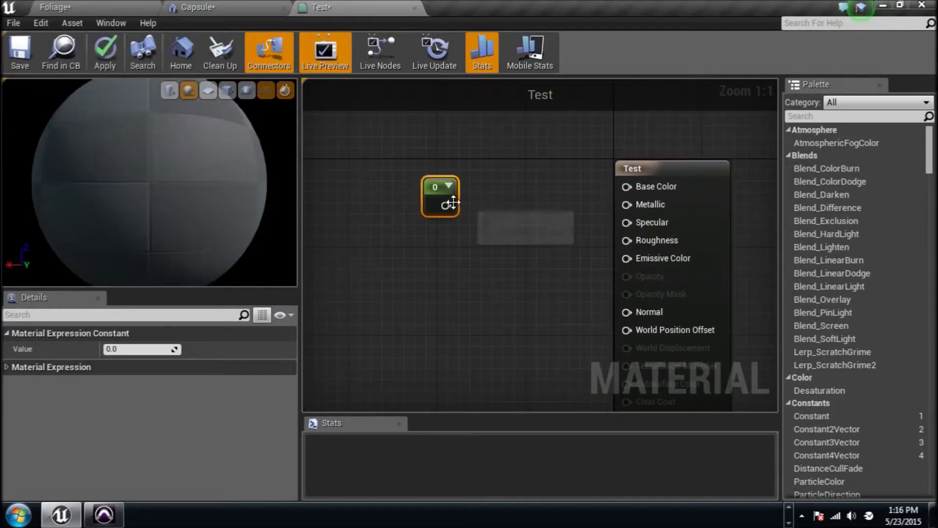
drag(445, 205, 627, 187)
click(161, 347)
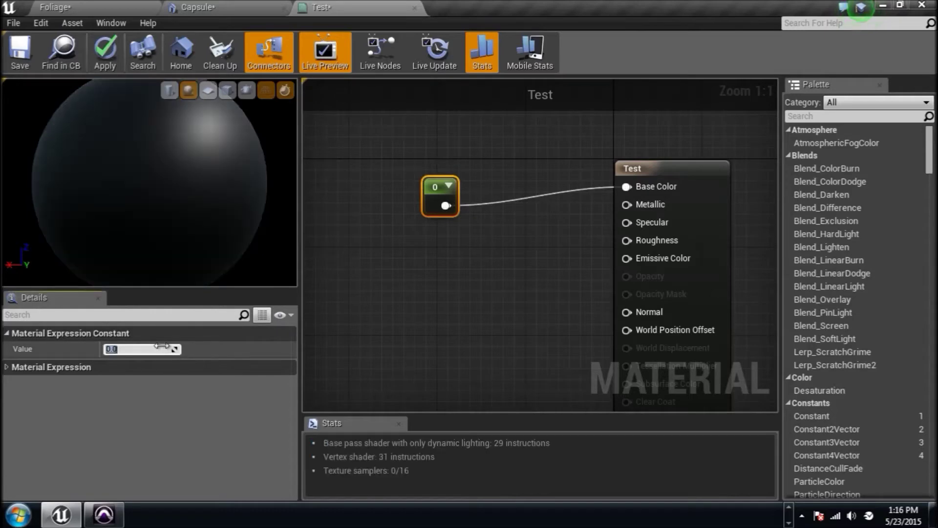
key(Return)
Step: Bring the T_Water_N texture into the Test material graph and connect its colour output to Normal
click(80, 6)
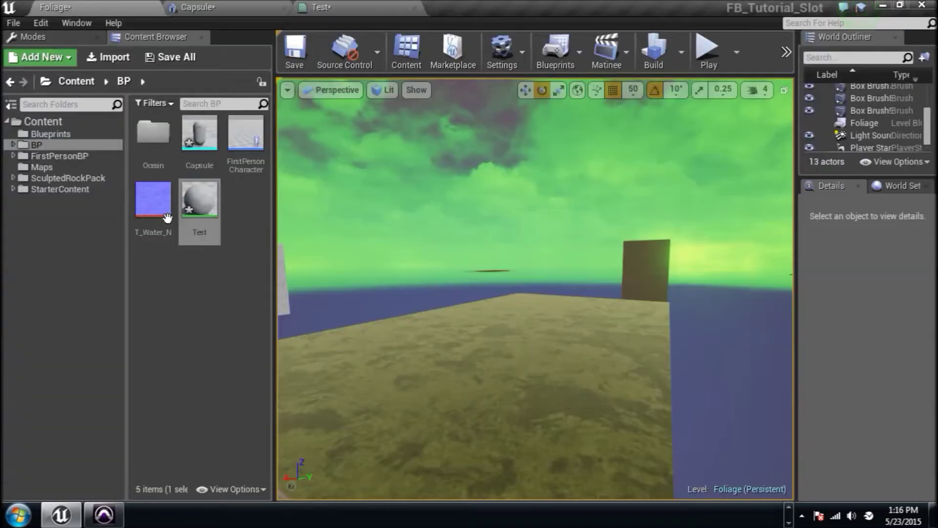
drag(167, 218, 427, 313)
drag(509, 336, 611, 325)
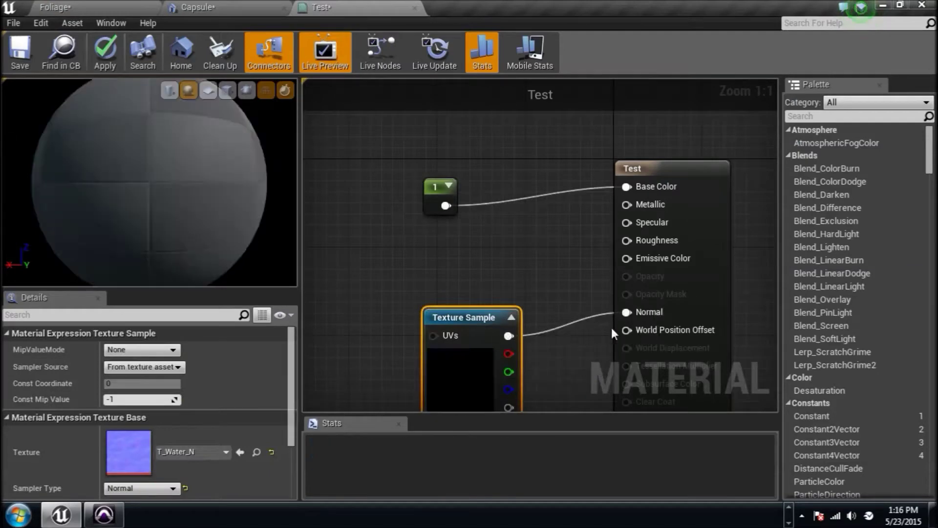
Step: Add a Panner node in front of the T_Water_N Texture Sample
right_drag(612, 327, 601, 329)
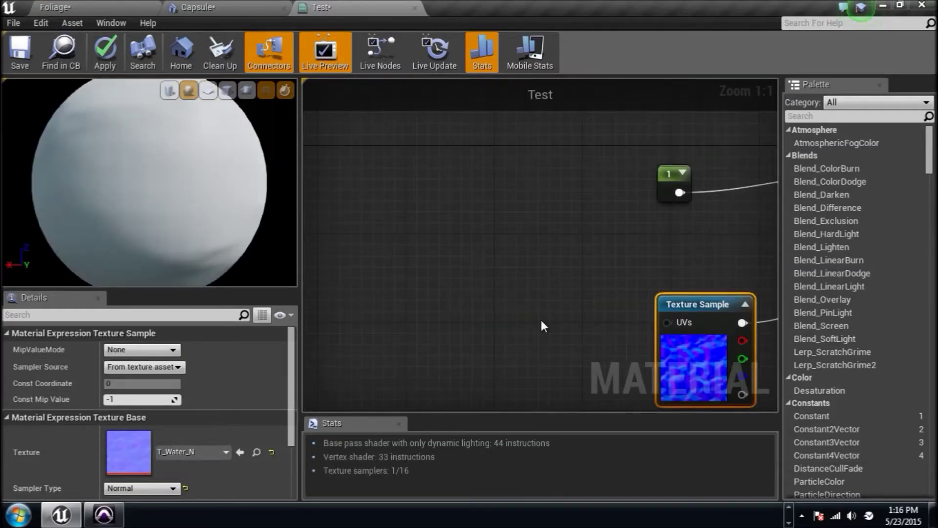
click(541, 324)
right_drag(541, 324, 499, 295)
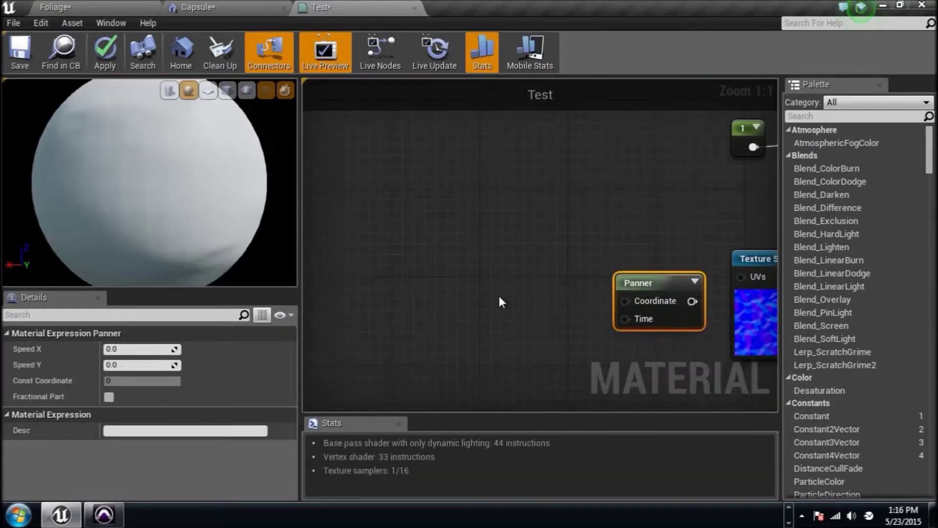
Step: Add a TextureCoordinate node, connect it to the Panner's Coordinate input, and link the Panner output to the Texture Sample's UVs
right_click(500, 295)
text(texturec)
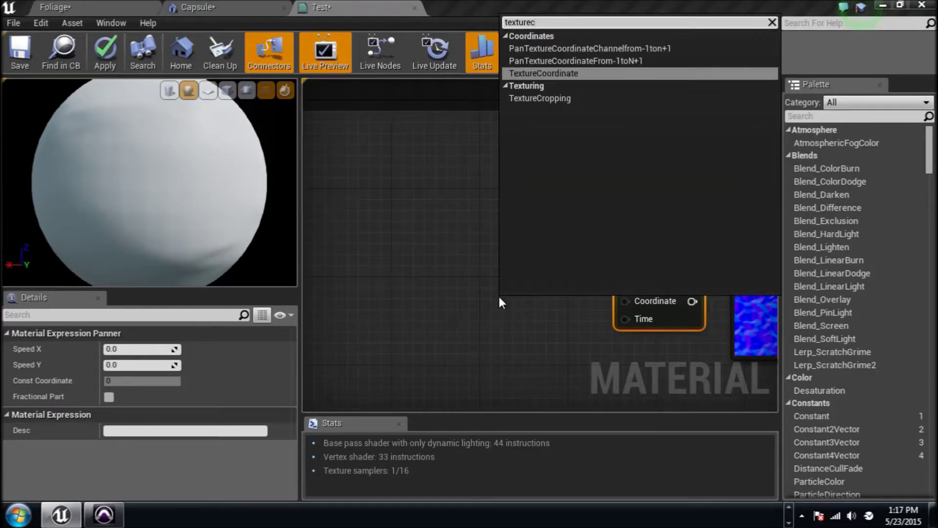
key(Return)
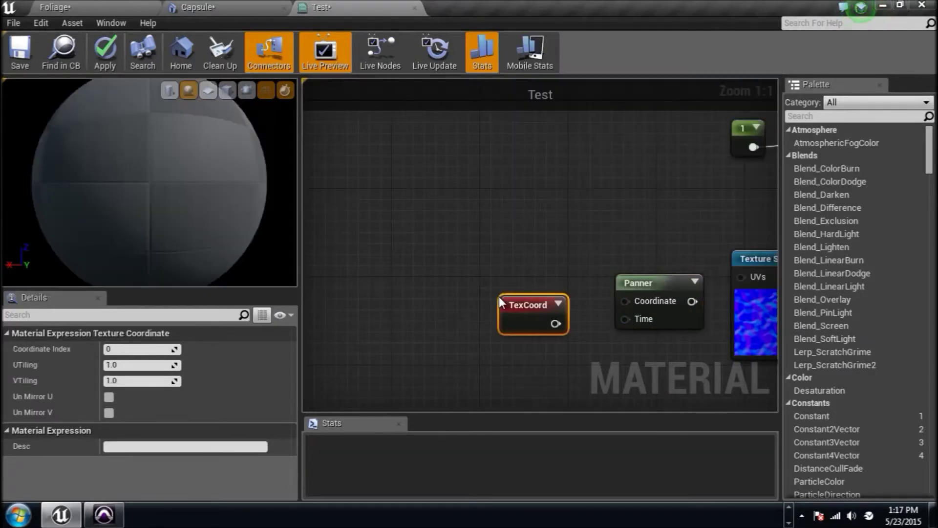
drag(562, 324, 626, 303)
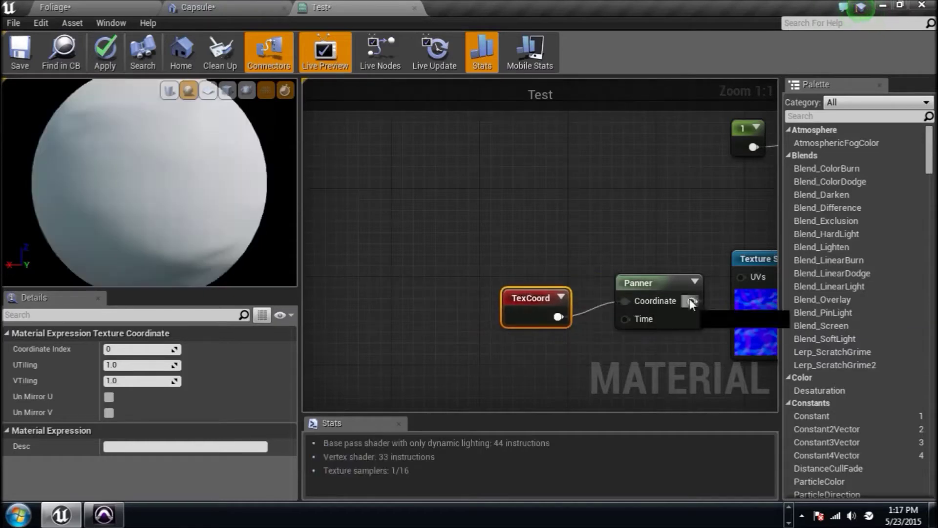
right_drag(746, 286, 572, 285)
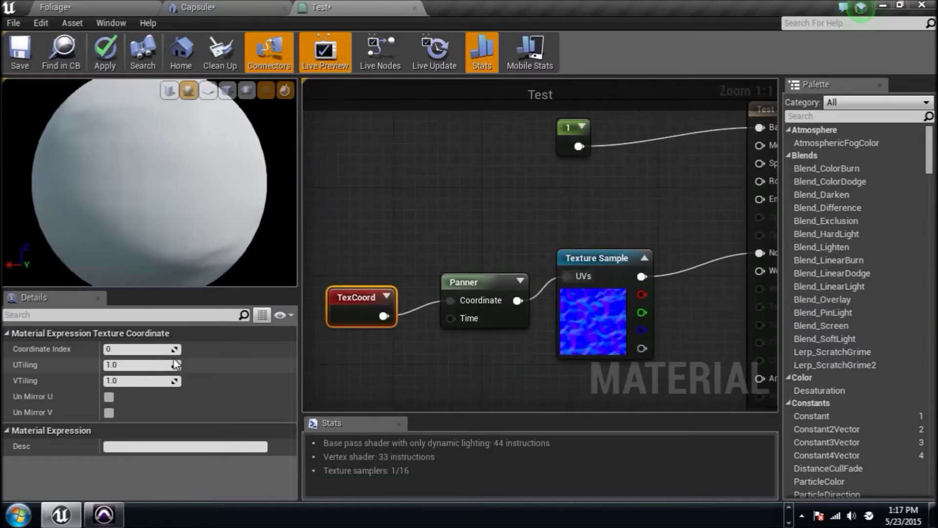
Step: Set both UTiling and VTiling of the texture coordinate node to 3
click(155, 365)
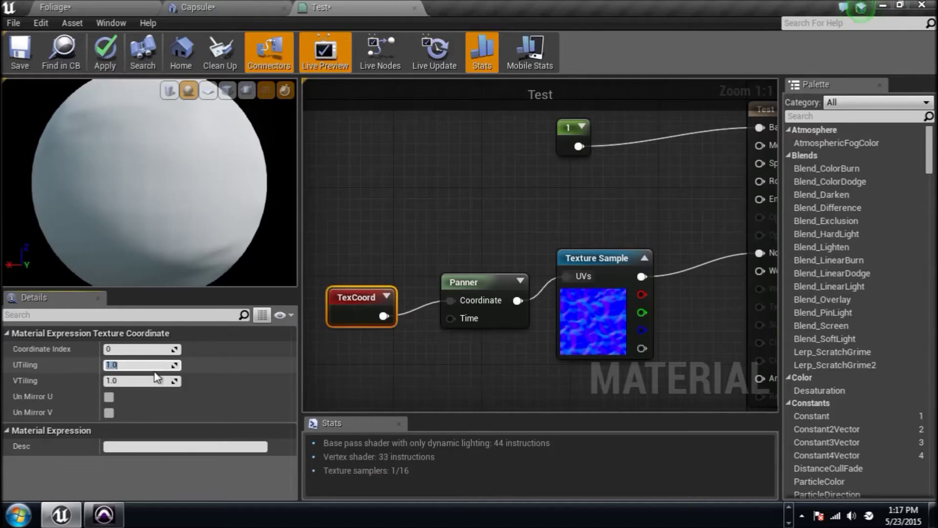
text(3)
key(Tab)
text(3)
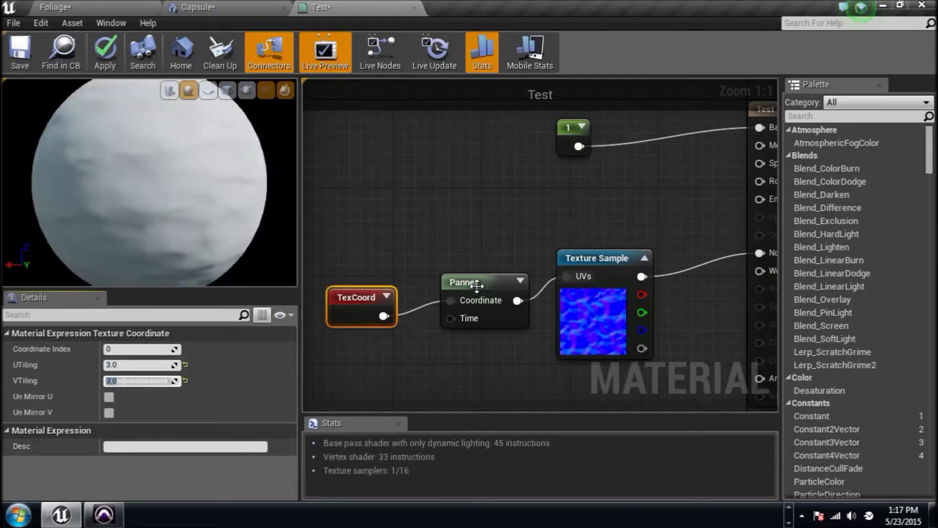
Step: Set the Panner node's Speed Y to 0.2
click(477, 286)
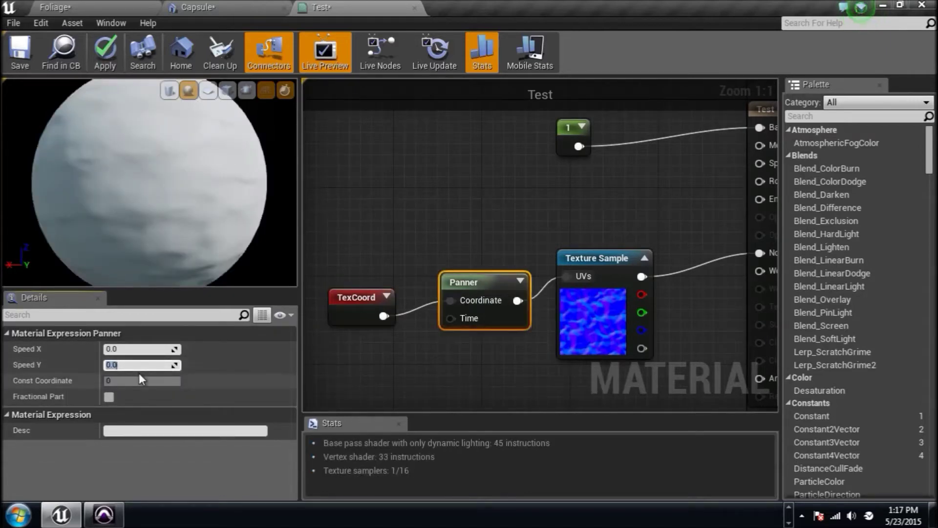
text(0.2)
key(Return)
Step: Save the Test material and close its editor
scroll(502, 225, down, 3)
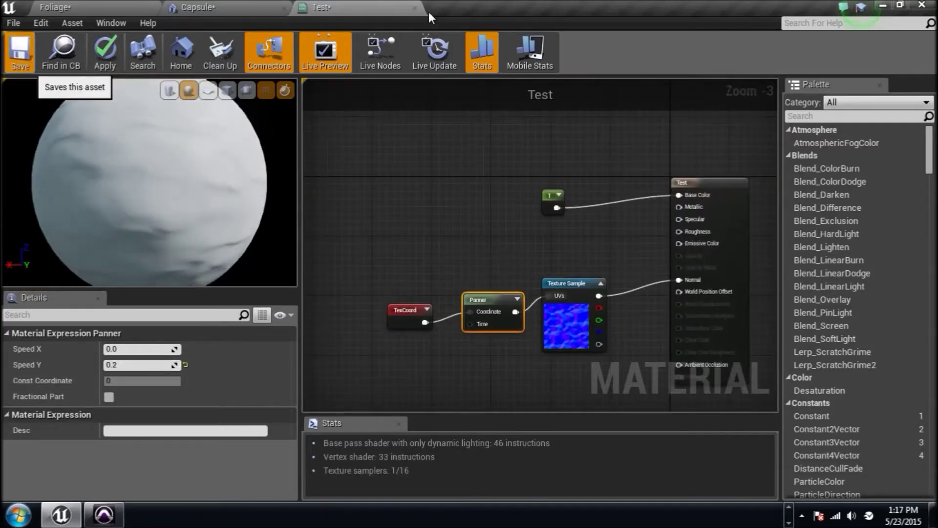
key(ctrl+s)
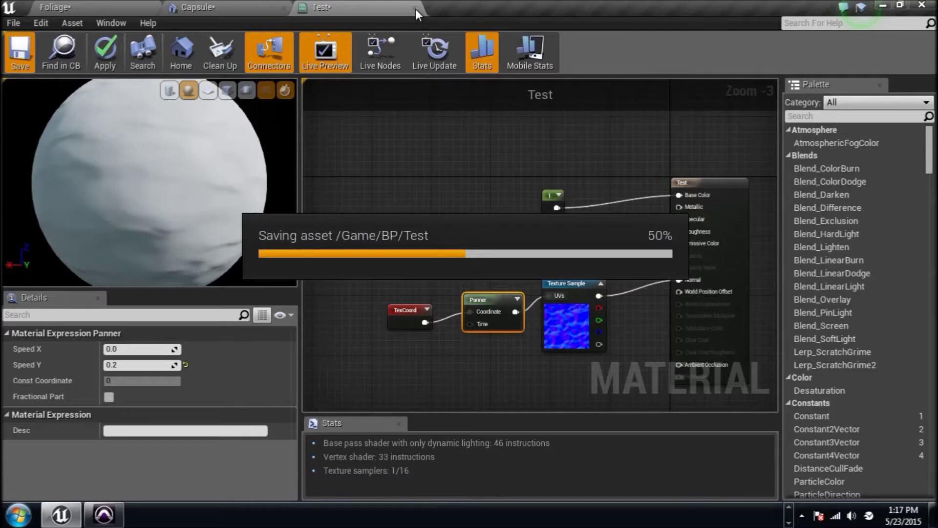
click(415, 8)
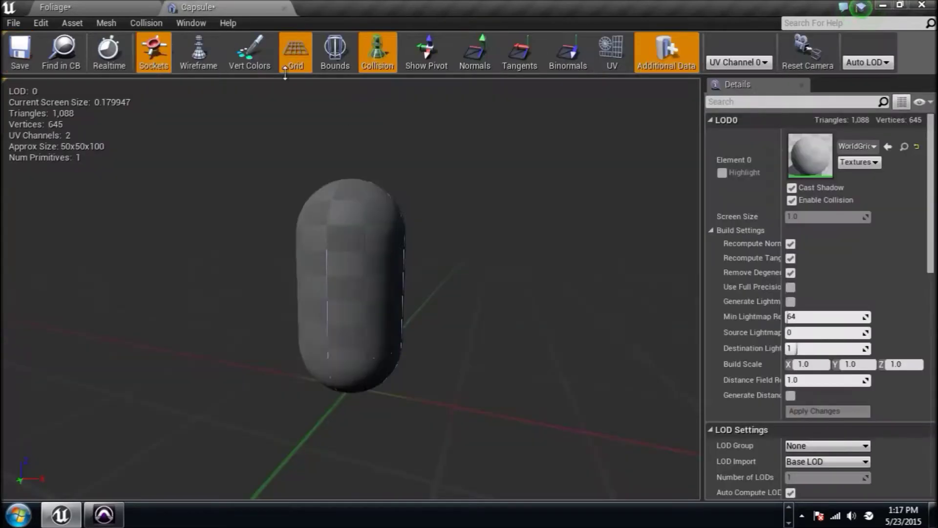
Step: Assign the Test material to Element 0 of the Capsule mesh, and save and close the mesh
click(125, 6)
drag(199, 202, 805, 150)
scroll(356, 244, up, 8)
scroll(357, 244, down, 5)
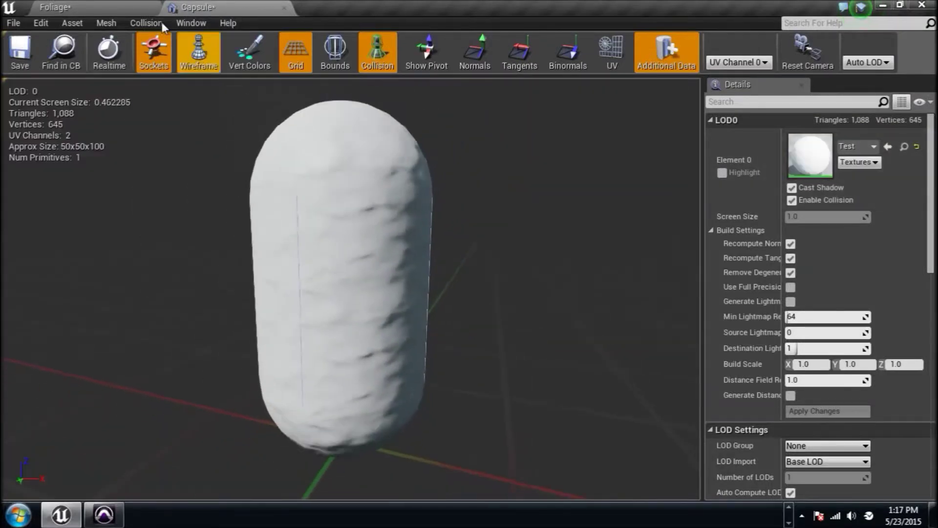
click(20, 54)
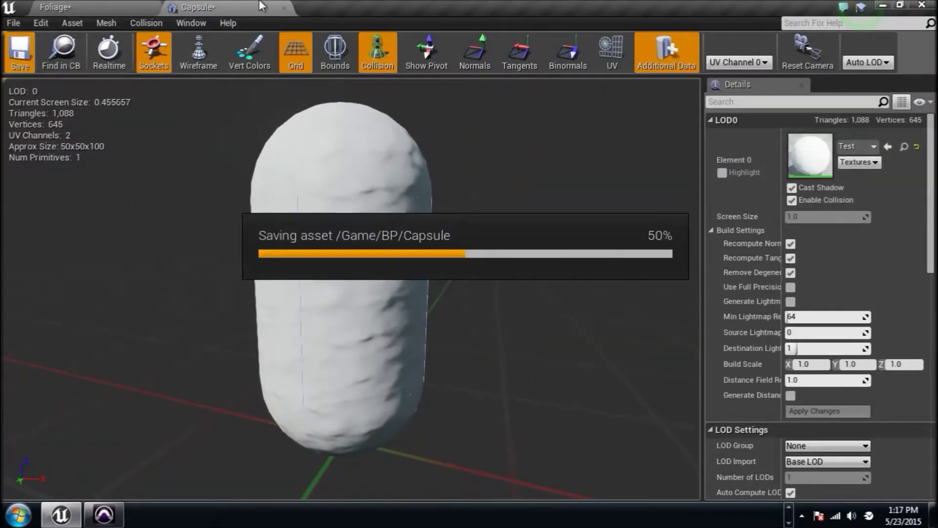
click(284, 8)
Step: Place the Capsule mesh on the level's ground to inspect it, and delete it again
drag(199, 134, 472, 398)
right_drag(471, 399, 579, 345)
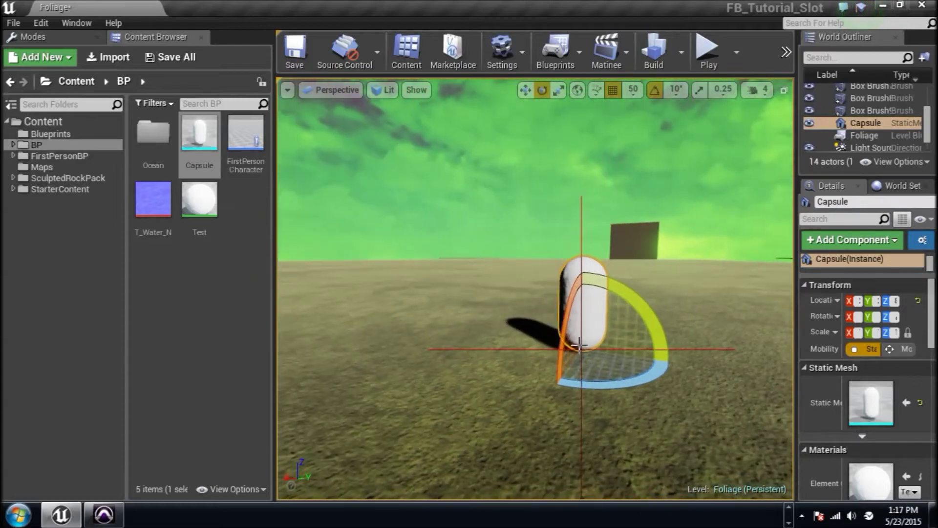
key(Delete)
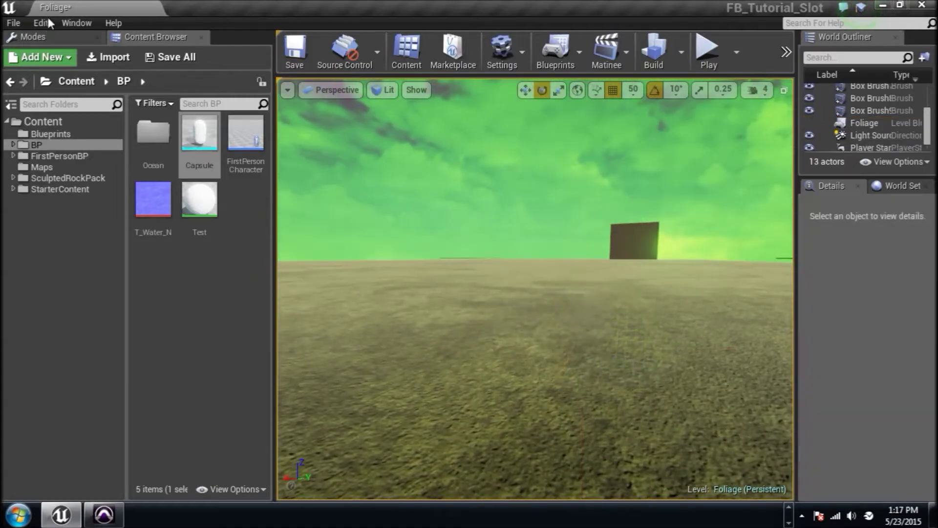
Step: Switch to foliage editing and add the Capsule mesh from the BP folder to the foliage mesh list
click(70, 37)
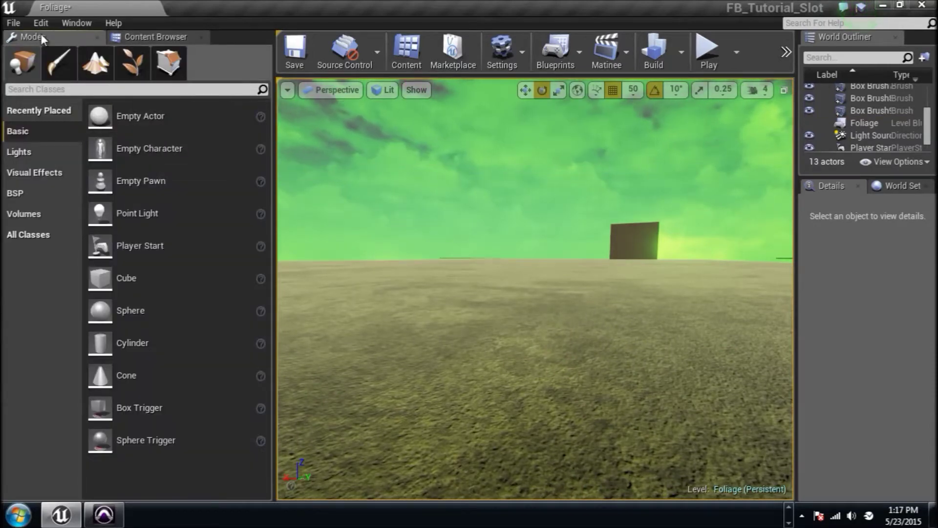
click(136, 69)
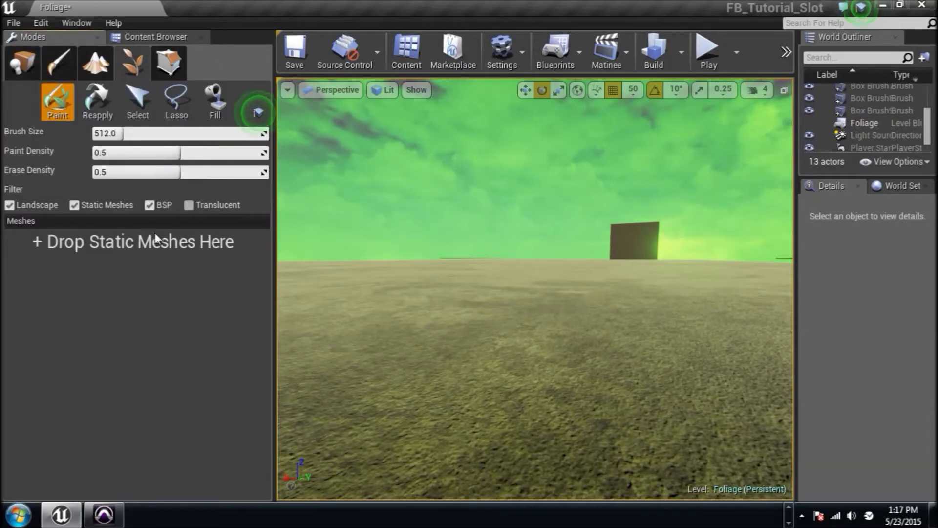
click(169, 37)
mouse_move(200, 132)
mouse_down()
mouse_move(215, 224)
mouse_move(57, 35)
mouse_move(126, 278)
mouse_up()
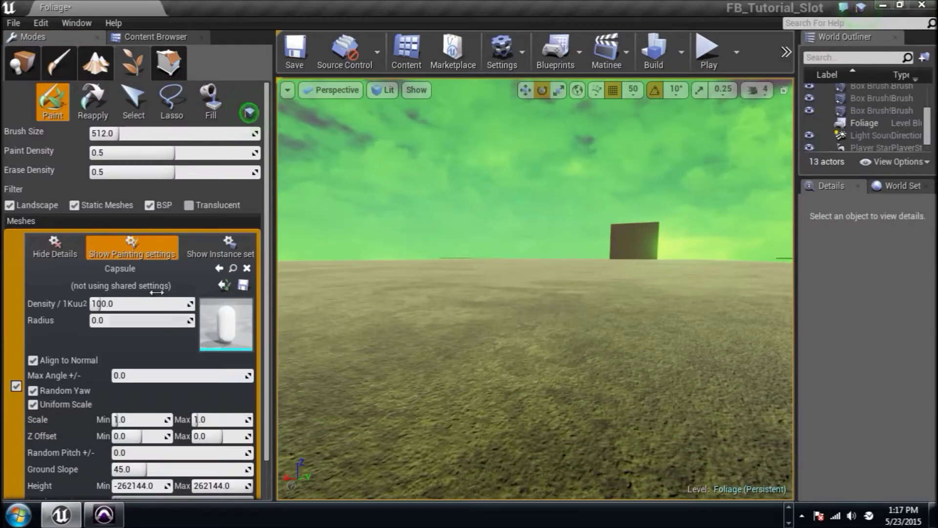
Step: Try a stroke of Capsule foliage across the ground and undo it
mouse_move(532, 366)
right_down()
mouse_move(562, 406)
mouse_move(594, 420)
right_up()
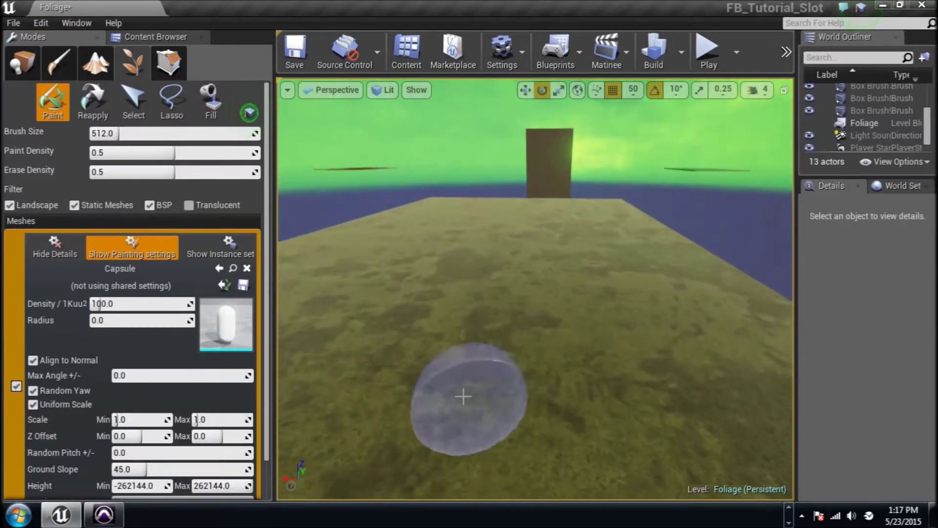
mouse_move(464, 397)
mouse_down()
mouse_move(618, 310)
mouse_move(393, 225)
mouse_up()
key(w)
mouse_move(618, 283)
right_down()
mouse_move(627, 264)
mouse_move(652, 250)
mouse_move(704, 242)
mouse_move(618, 283)
right_up()
right_drag(606, 327, 606, 327)
key(ctrl+z)
Step: Paint a broad patch of Capsule foliage instances on the ground platform
scroll(606, 327, down, 1)
drag(402, 313, 393, 380)
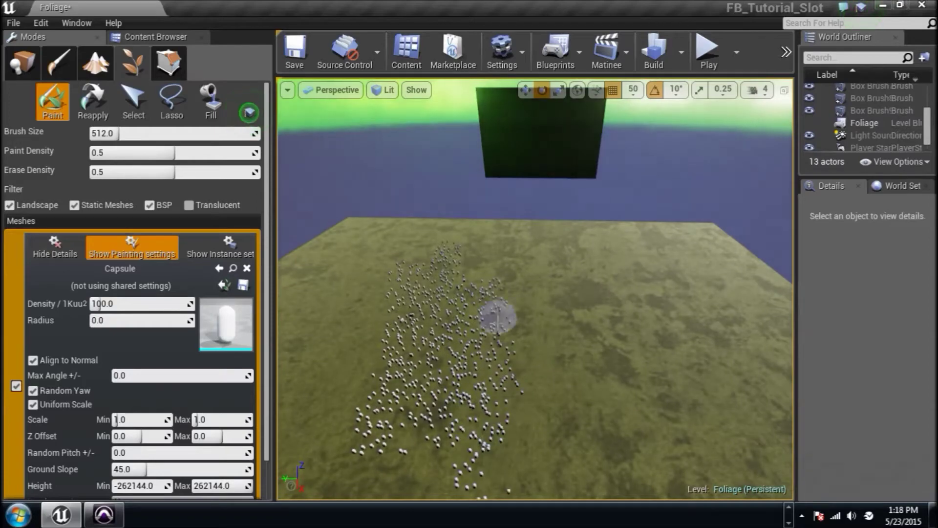
right_drag(498, 317, 498, 317)
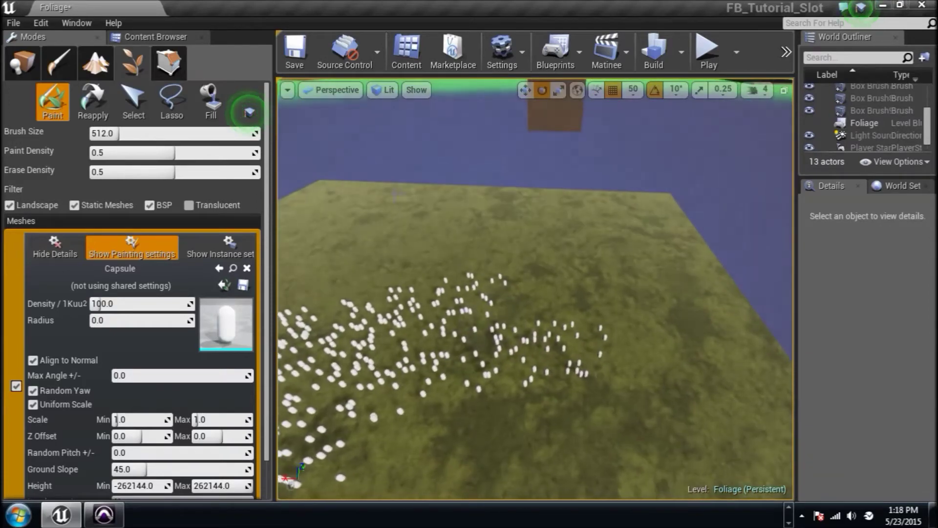
Step: Select a group of the painted capsule instances with the Lasso tool and delete them
click(176, 108)
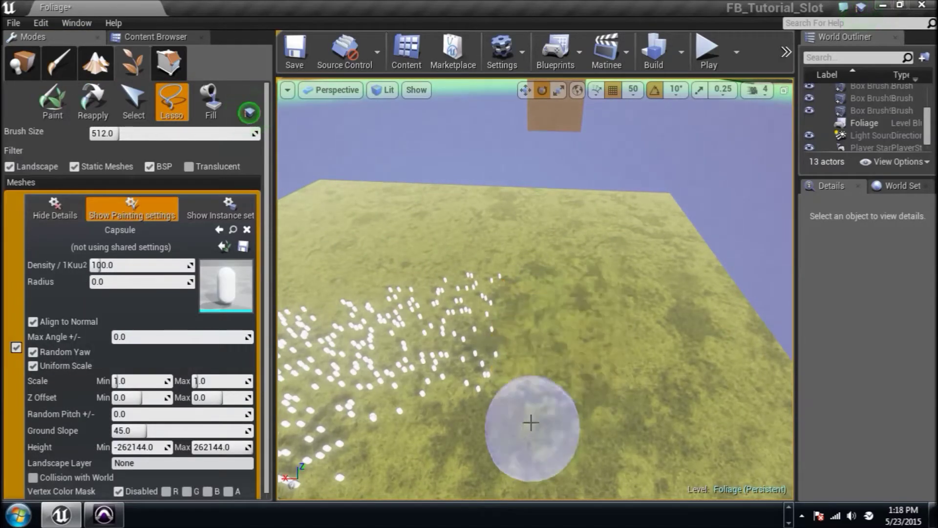
right_drag(532, 423, 532, 423)
drag(511, 269, 486, 270)
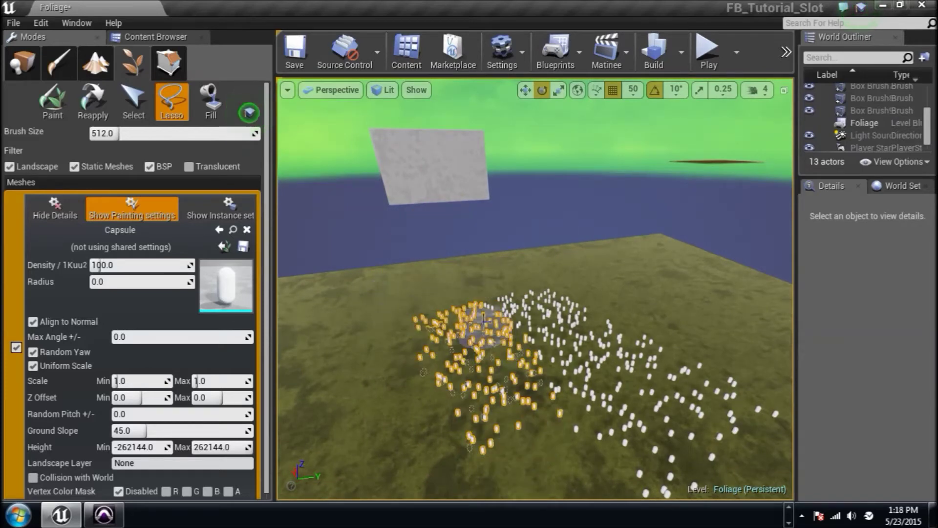
key(Delete)
right_drag(546, 412, 546, 411)
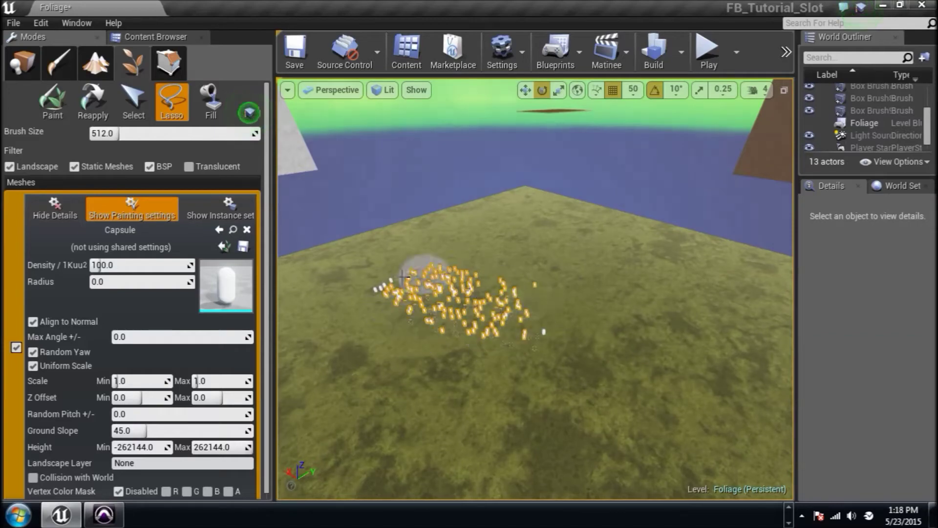
Step: Paint a test patch of Capsule instances, select most of them with the Lasso tool, and undo both operations
right_drag(514, 331, 514, 331)
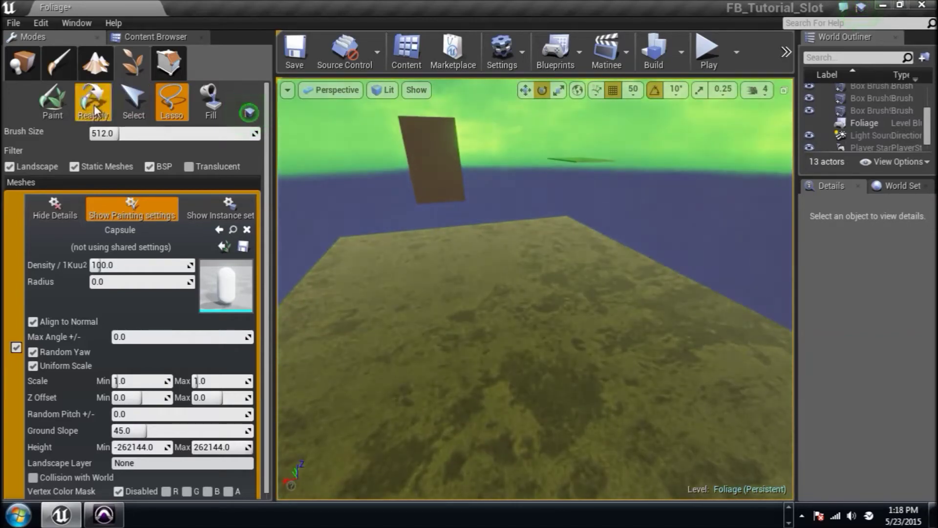
click(68, 106)
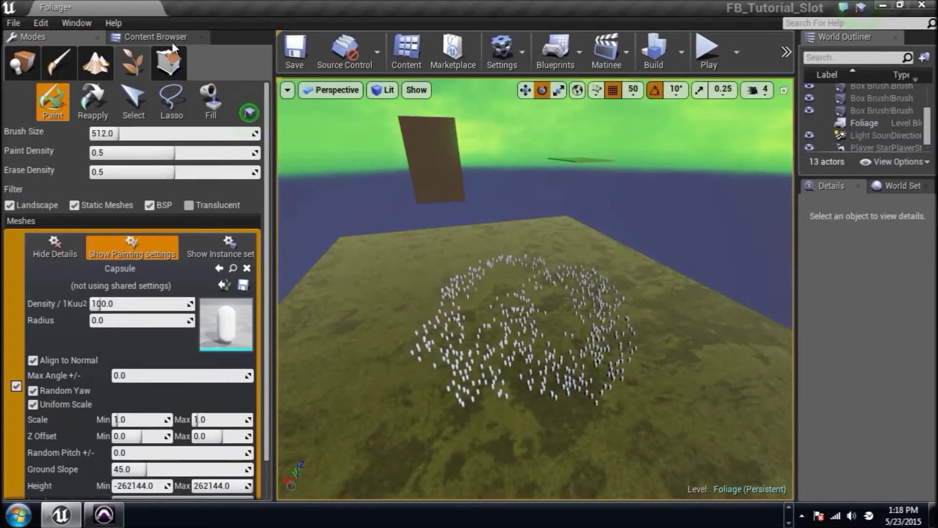
click(175, 103)
drag(513, 337, 557, 317)
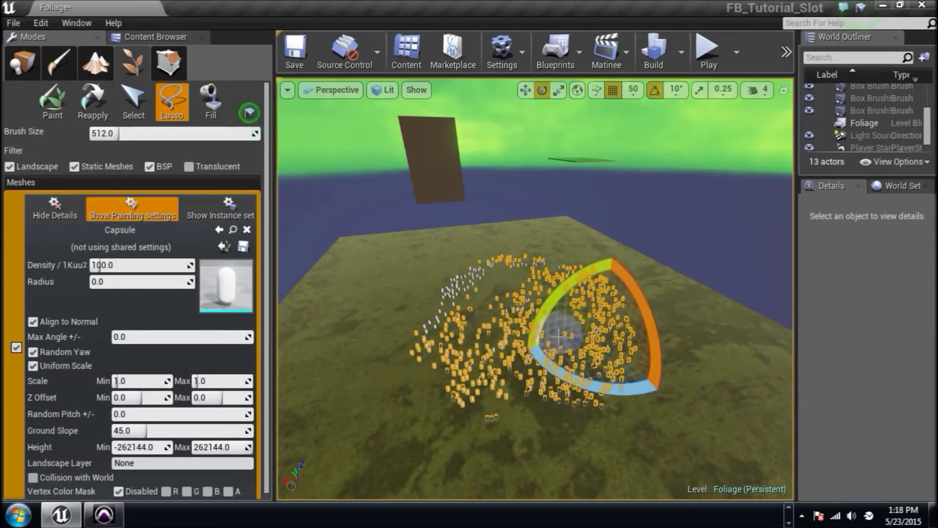
key(ctrl+z)
key(ctrl+z)
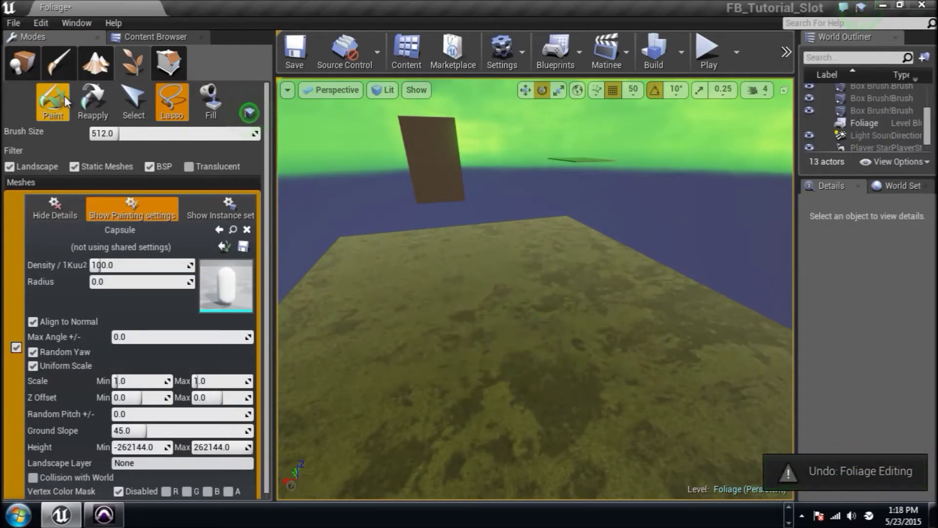
Step: Return to the Paint tool, set the Capsule density to 200 and paint density to 1.0, and undo a test stroke
click(63, 95)
mouse_move(503, 402)
right_down()
mouse_move(479, 372)
mouse_move(653, 364)
right_up()
scroll(169, 400, down, 3)
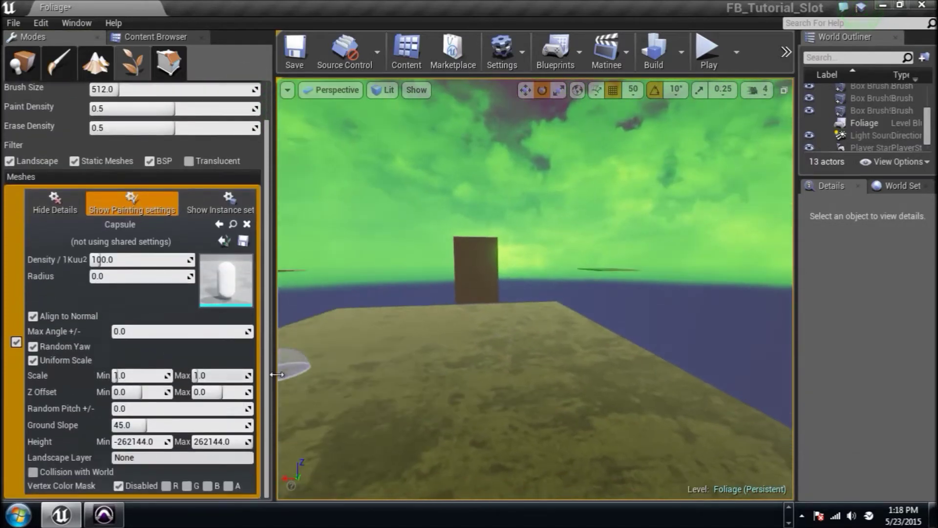
right_drag(382, 344, 329, 367)
click(153, 258)
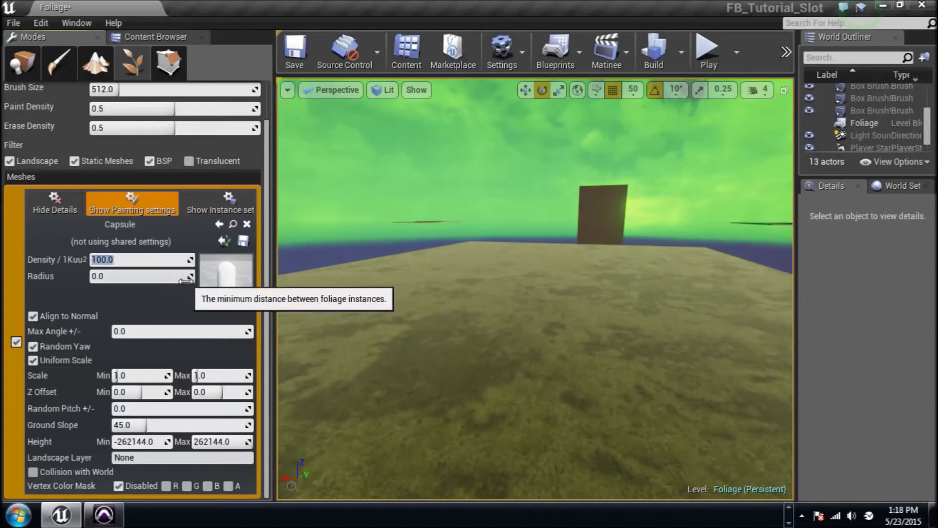
text(200)
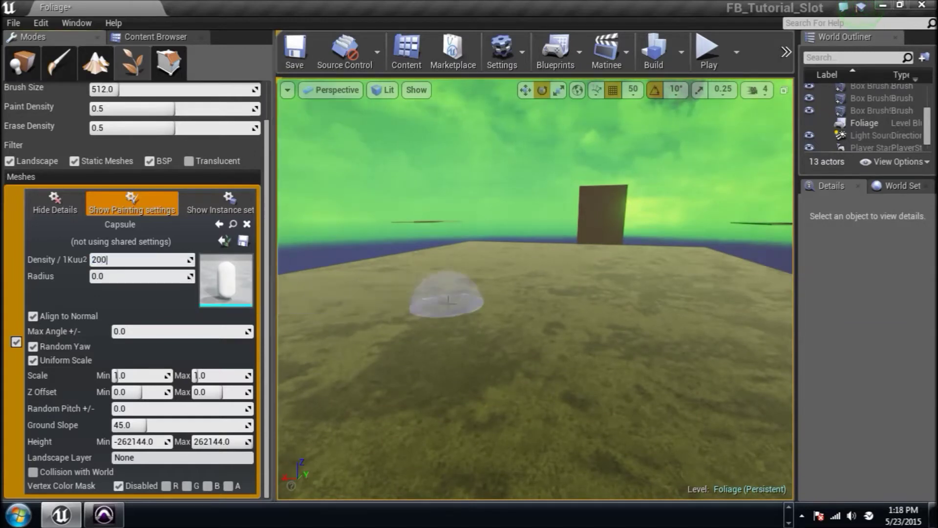
key(Return)
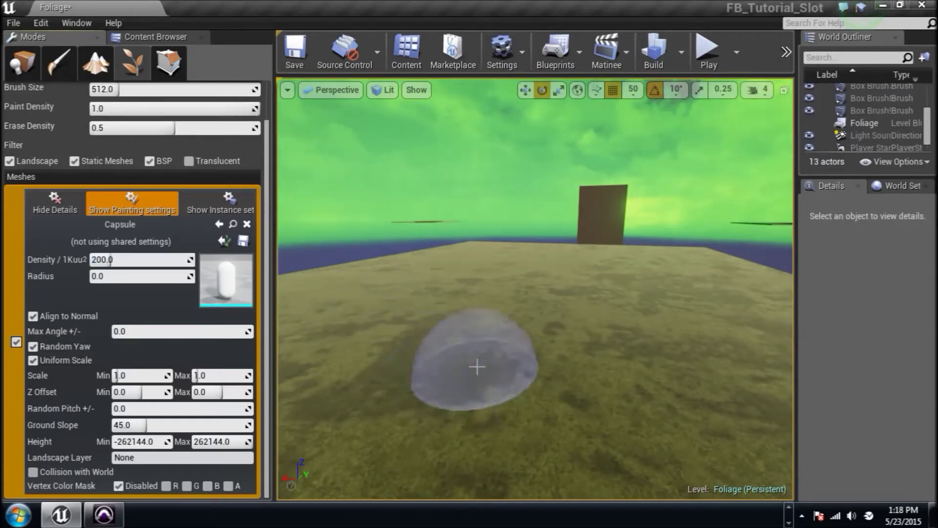
mouse_move(477, 367)
mouse_down()
mouse_move(439, 342)
mouse_move(457, 293)
mouse_move(489, 312)
mouse_up()
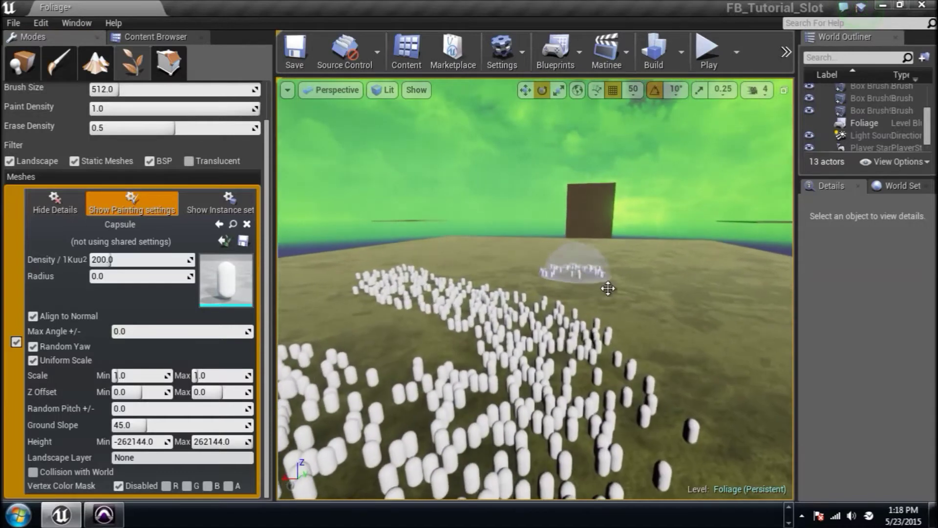
key(ctrl+z)
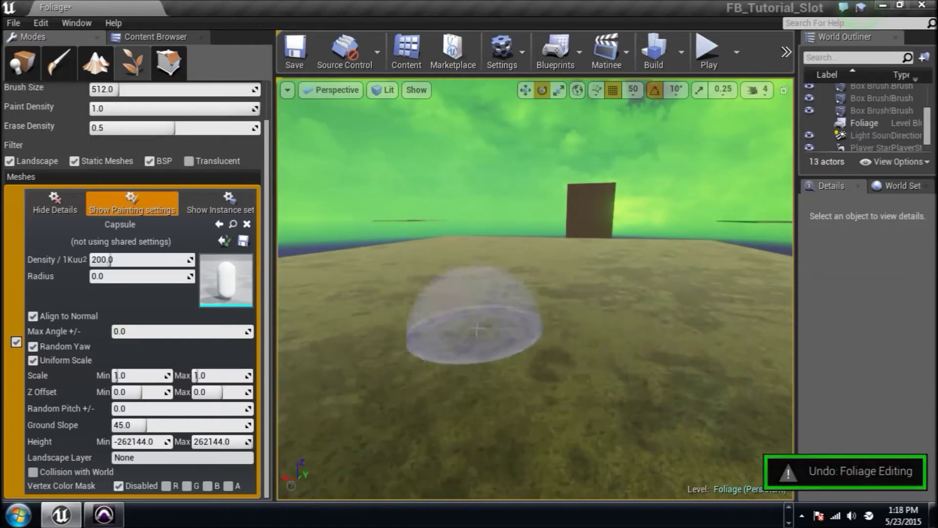
Step: Set the Capsule's minimum and maximum scale to 0.2, try painting strokes of tiny instances, and undo them
click(150, 375)
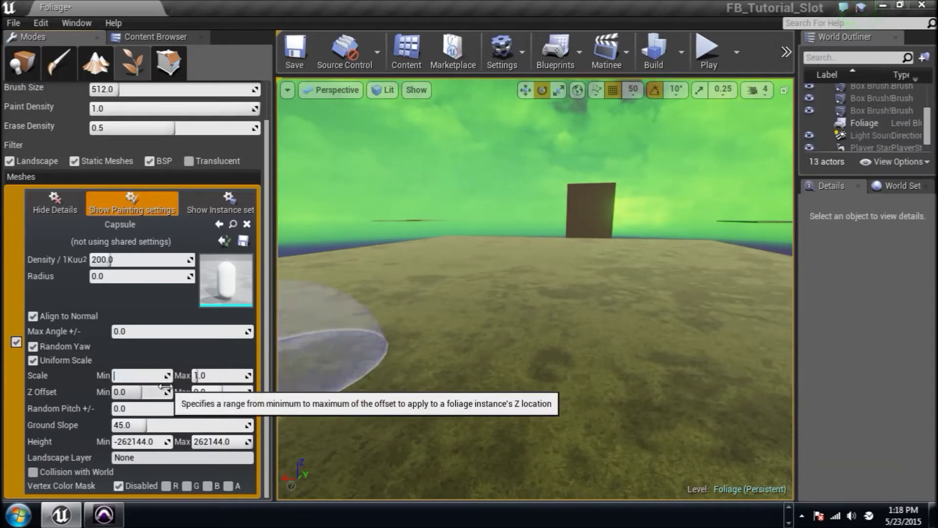
mouse_move(471, 398)
mouse_down()
mouse_move(447, 409)
mouse_move(545, 374)
mouse_up()
key(w)
mouse_move(545, 374)
right_down()
mouse_move(533, 361)
mouse_move(586, 374)
right_up()
key(s)
right_drag(435, 239, 376, 246)
key(s)
mouse_move(426, 293)
right_down()
mouse_move(391, 307)
mouse_move(439, 310)
mouse_move(415, 293)
right_up()
key(ctrl+z)
key(w)
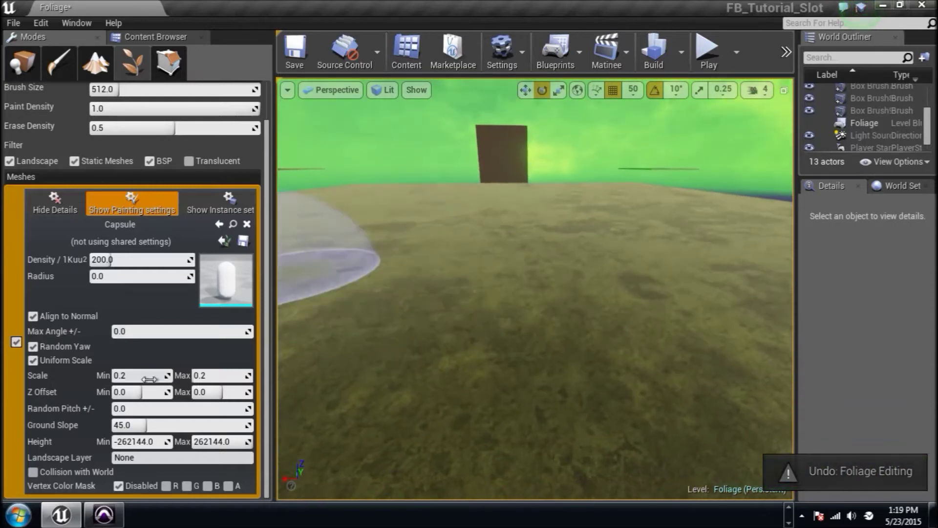
Step: Set the Capsule's scale range to 0.5–3.0 and paint winding strokes of varied-size instances across the platform
click(147, 374)
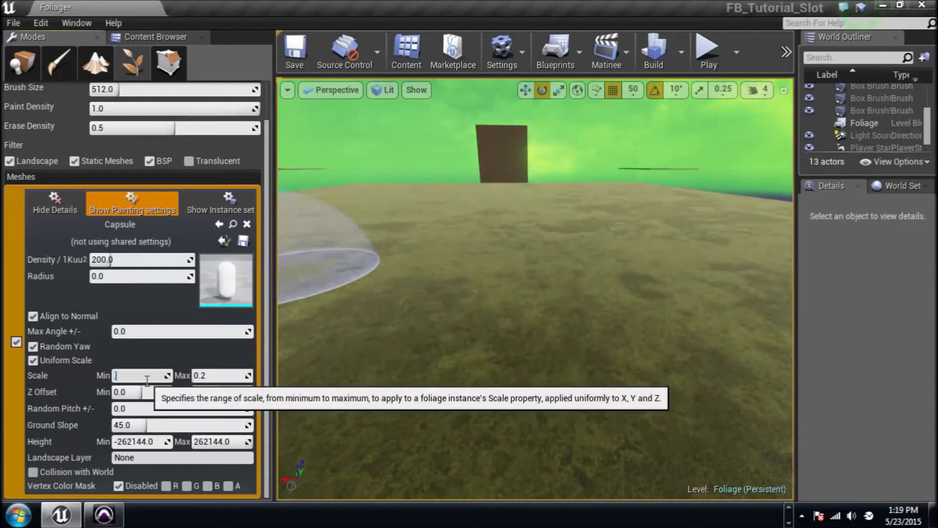
right_drag(429, 341, 429, 341)
drag(429, 341, 577, 299)
key(w)
right_drag(634, 210, 633, 210)
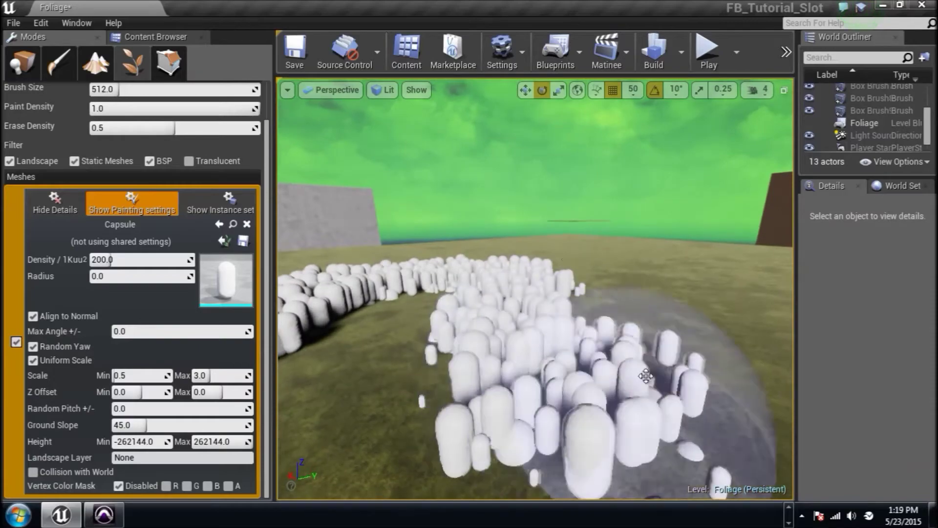
mouse_move(536, 288)
right_down()
mouse_move(633, 289)
mouse_move(420, 293)
mouse_move(537, 278)
right_up()
right_drag(388, 294, 389, 294)
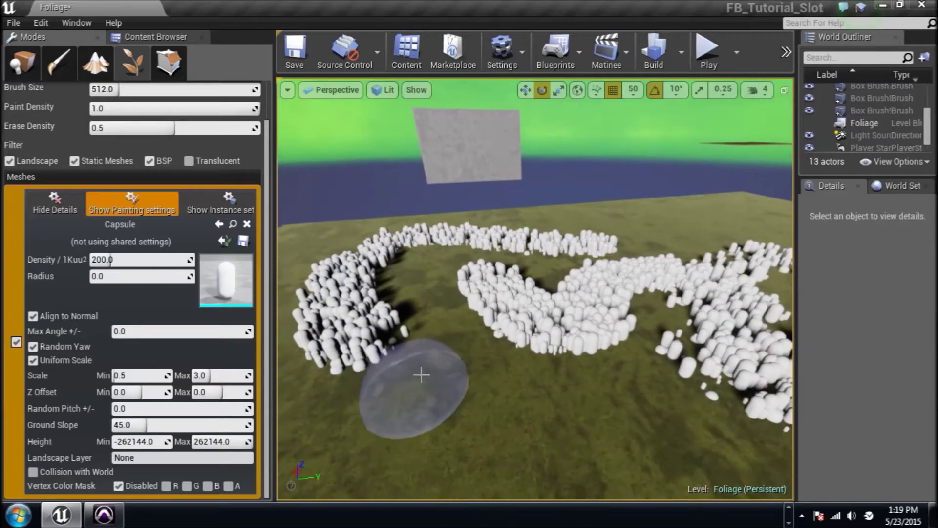
Step: Undo all the painted strokes of varied-size capsules to clear the platform
key(ctrl+z)
right_drag(439, 370, 440, 371)
key(ctrl+z)
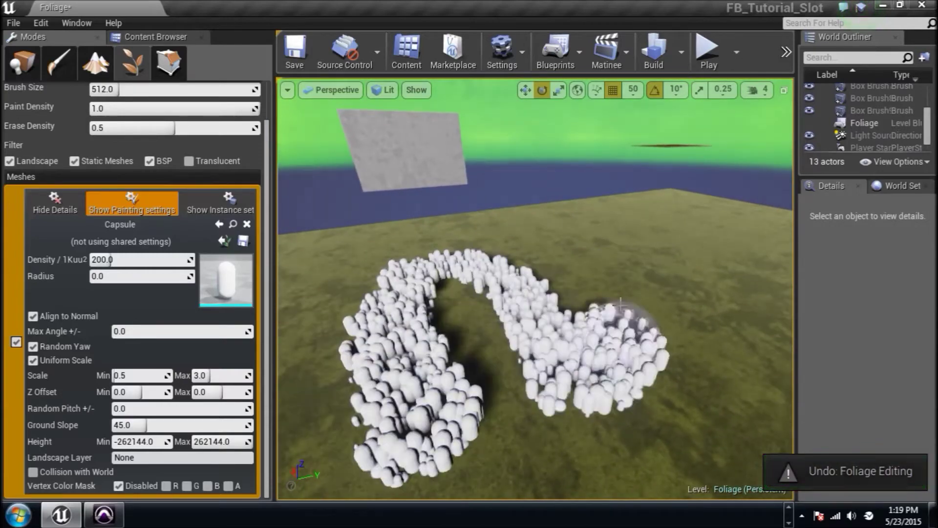
right_drag(670, 251, 643, 252)
key(ctrl+z)
right_drag(565, 275, 565, 274)
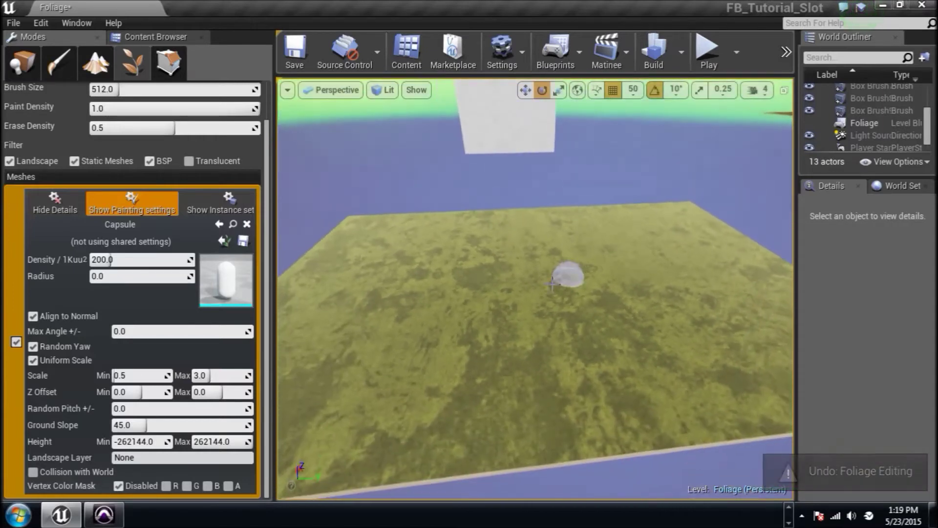
Step: Set the brush size to 6000, paint one huge patch of capsules on the platform, and undo it
scroll(93, 106, up, 3)
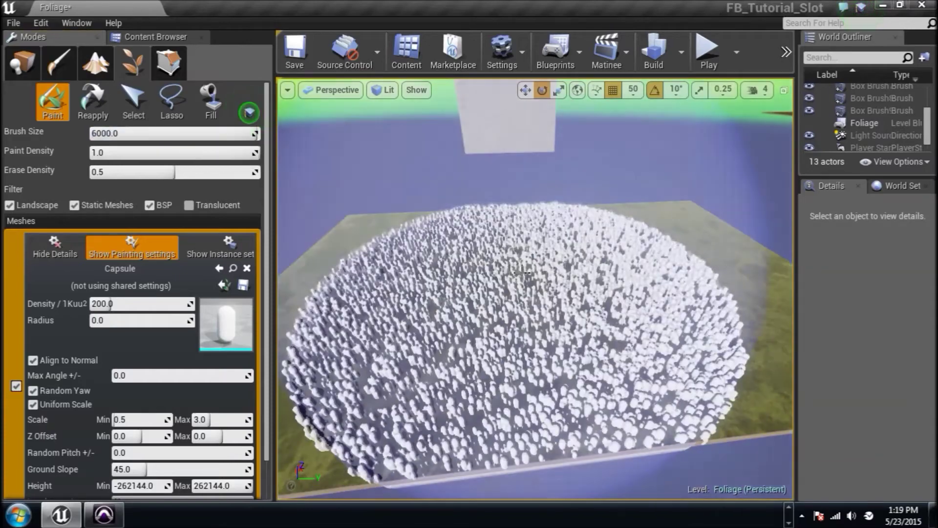
mouse_move(524, 272)
right_down()
mouse_move(528, 215)
mouse_move(521, 272)
mouse_move(543, 296)
mouse_move(518, 295)
right_up()
key(w)
key(ctrl+z)
key(w)
scroll(157, 391, down, 3)
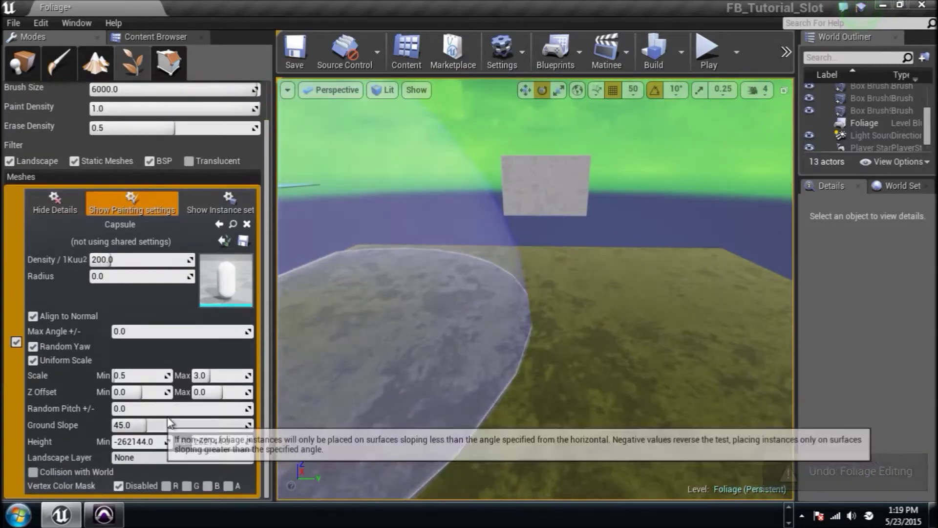
Step: Try another capsule patch on the platform with the large brush and undo it
right_drag(526, 298, 535, 300)
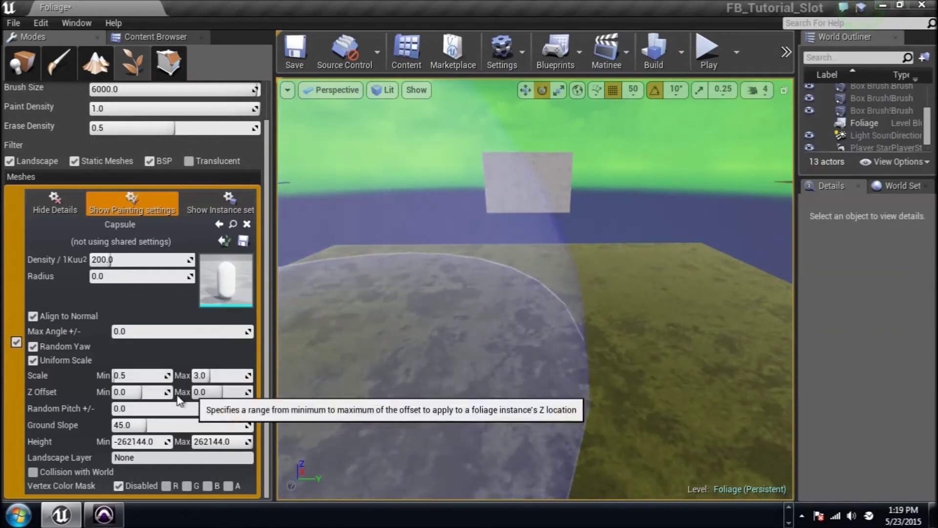
right_drag(467, 325, 459, 306)
click(467, 324)
key(s)
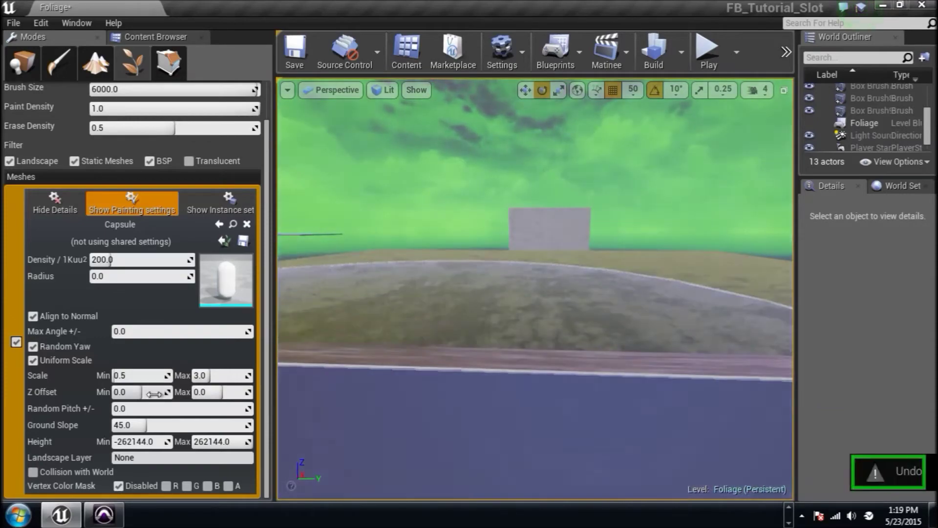
Step: Set the Capsule's maximum Z offset to 2000
click(215, 392)
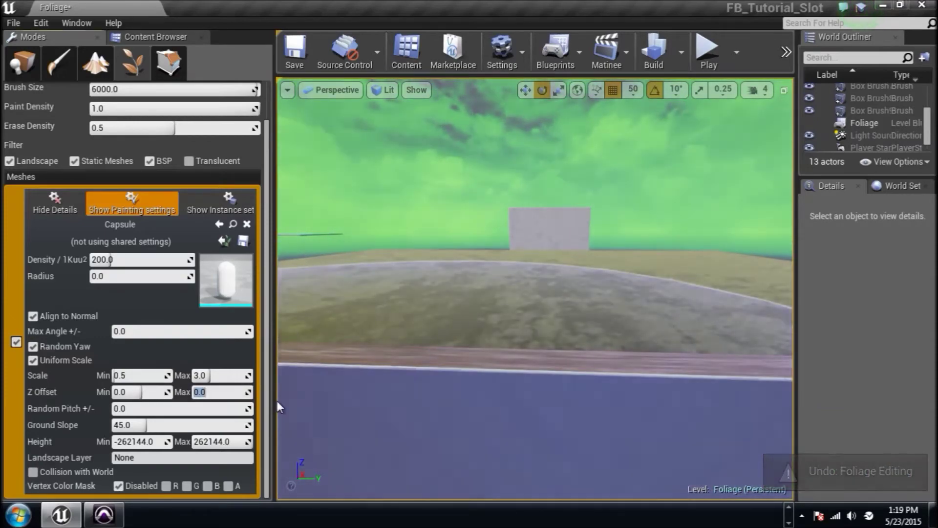
text(2)
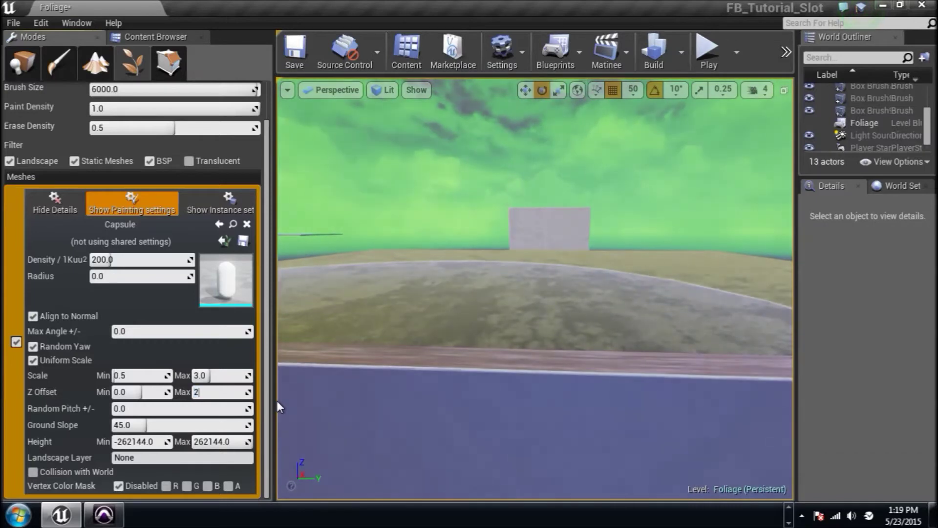
text(000)
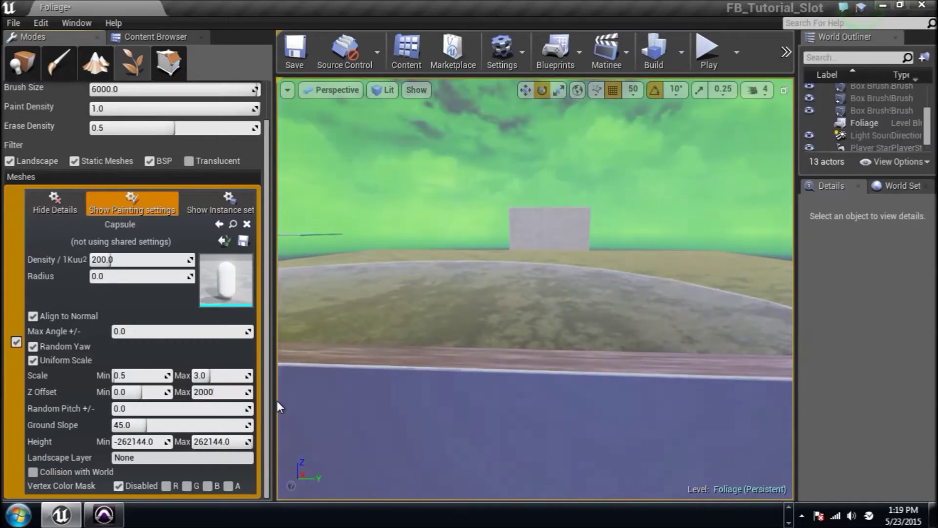
key(Return)
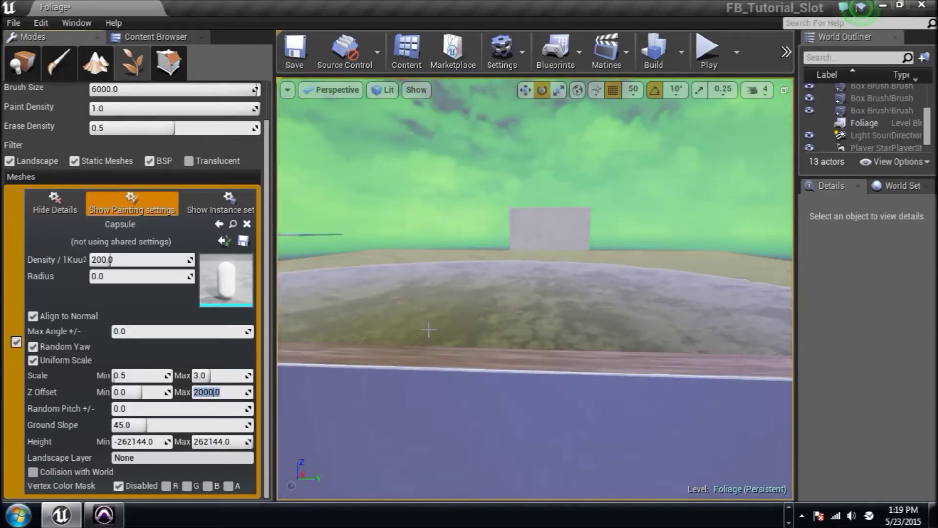
Step: Paint a large capsule patch on the platform and examine how the instances spread vertically
right_drag(429, 331, 440, 342)
click(488, 303)
mouse_move(489, 303)
right_down()
mouse_move(489, 274)
mouse_move(528, 275)
mouse_move(333, 271)
mouse_move(449, 280)
right_up()
key(w)
key(s)
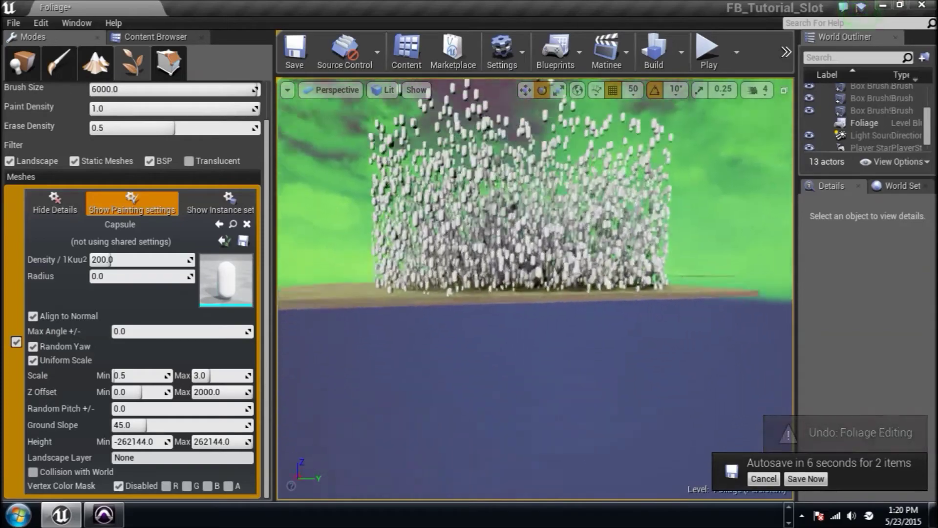
key(w)
right_drag(489, 273, 459, 274)
right_drag(343, 352, 381, 353)
key(s)
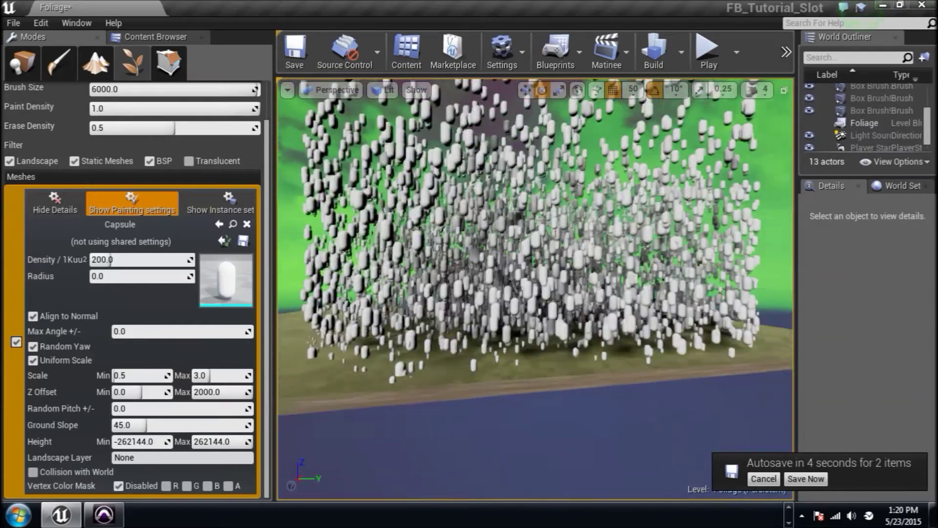
Step: Undo the patch, try a minimum Z offset of -2000 with a new large capsule patch, and undo that too
key(ctrl+z)
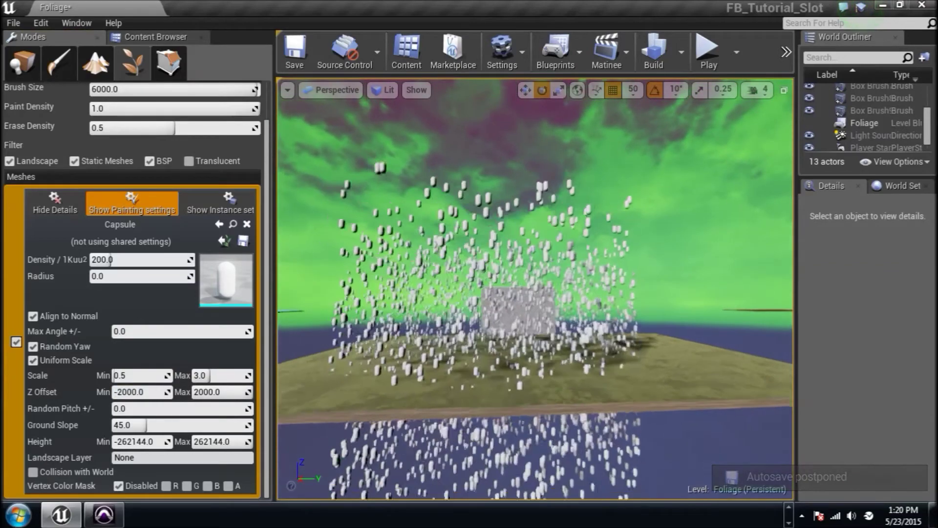
key(s)
mouse_move(535, 293)
right_down()
mouse_move(542, 281)
mouse_move(550, 296)
mouse_move(581, 303)
mouse_move(513, 296)
mouse_move(543, 296)
mouse_move(513, 296)
mouse_move(535, 289)
right_up()
key(w)
key(s)
key(w)
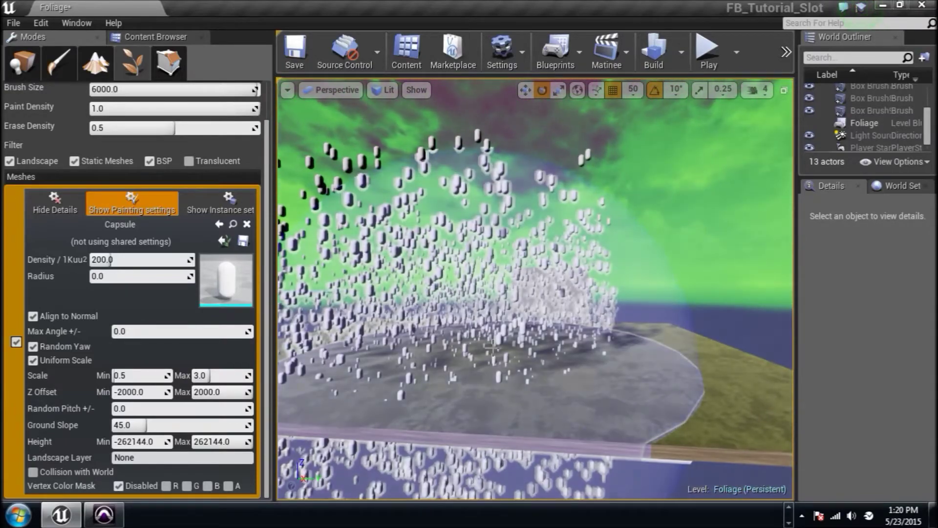
key(ctrl+z)
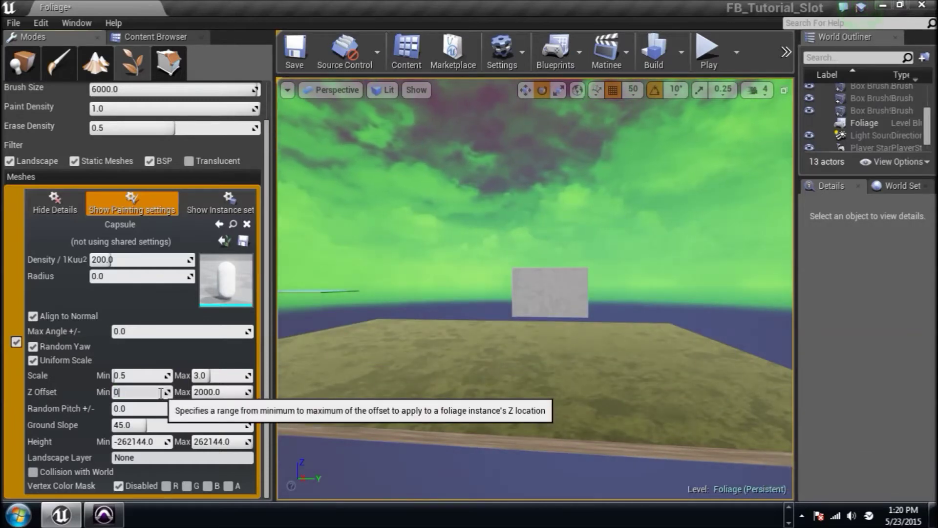
Step: Reset the Capsule's minimum Z offset to 0
key(s)
mouse_move(422, 370)
right_down()
mouse_move(437, 376)
mouse_move(433, 398)
mouse_move(447, 401)
mouse_move(425, 401)
mouse_move(444, 398)
right_up()
key(w)
right_drag(501, 360, 484, 360)
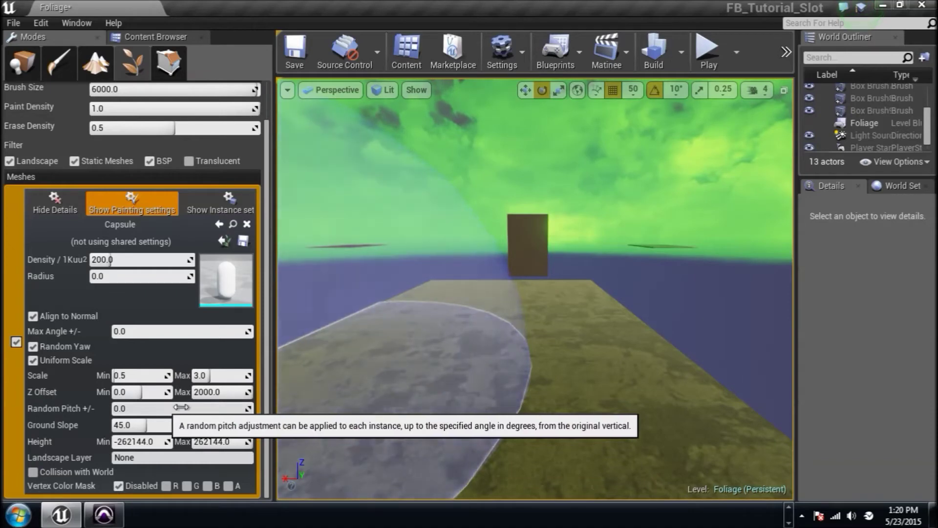
Step: Set the Capsule's random pitch to 90 degrees and paint a large patch of instances on the platform
right_drag(382, 377, 381, 377)
key(w)
right_drag(488, 362, 496, 361)
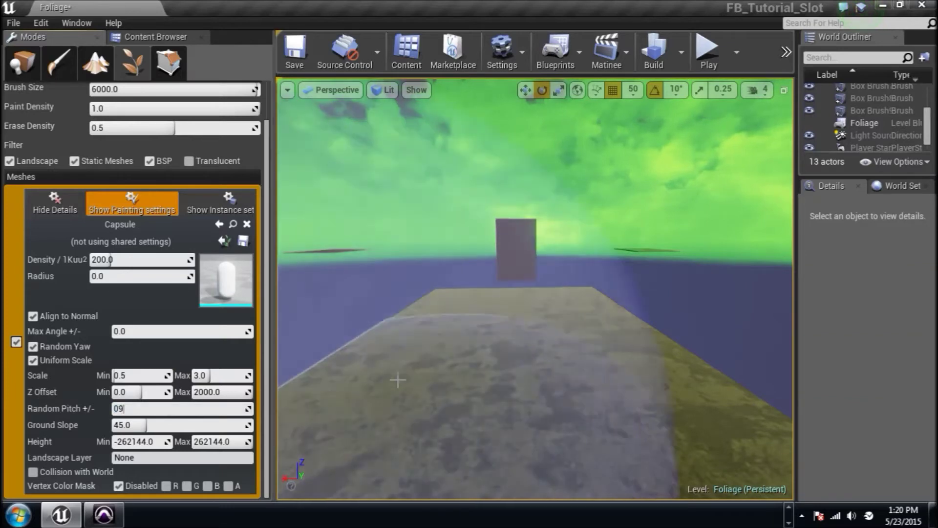
right_drag(426, 356, 331, 366)
key(s)
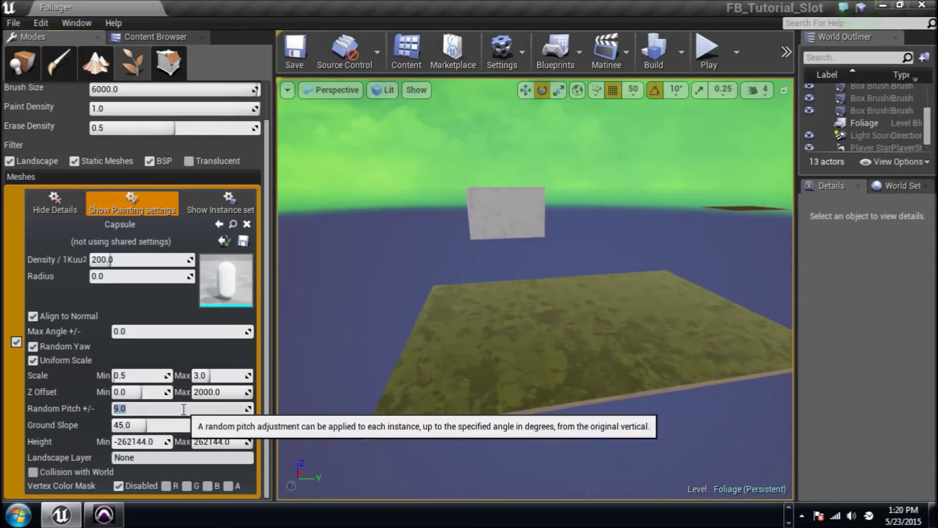
key(d)
mouse_move(608, 324)
right_down()
mouse_move(562, 324)
mouse_move(636, 322)
right_up()
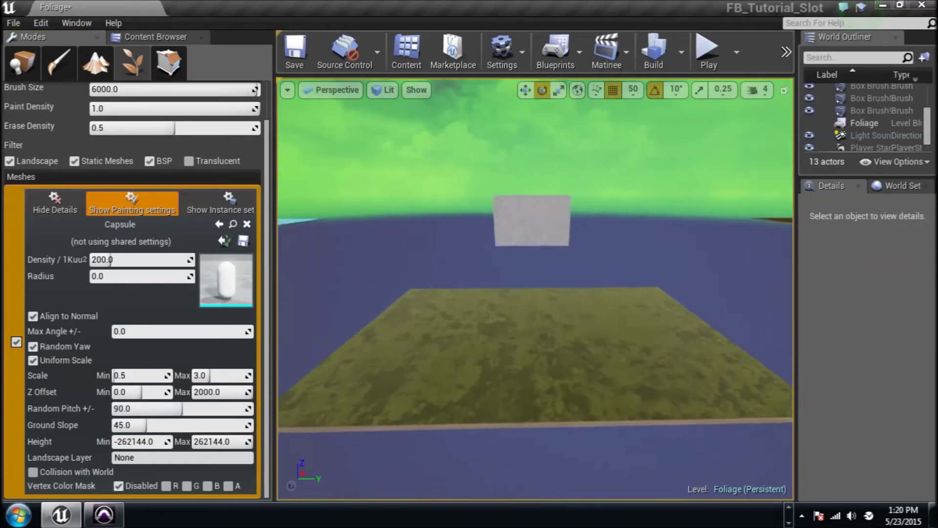
click(519, 338)
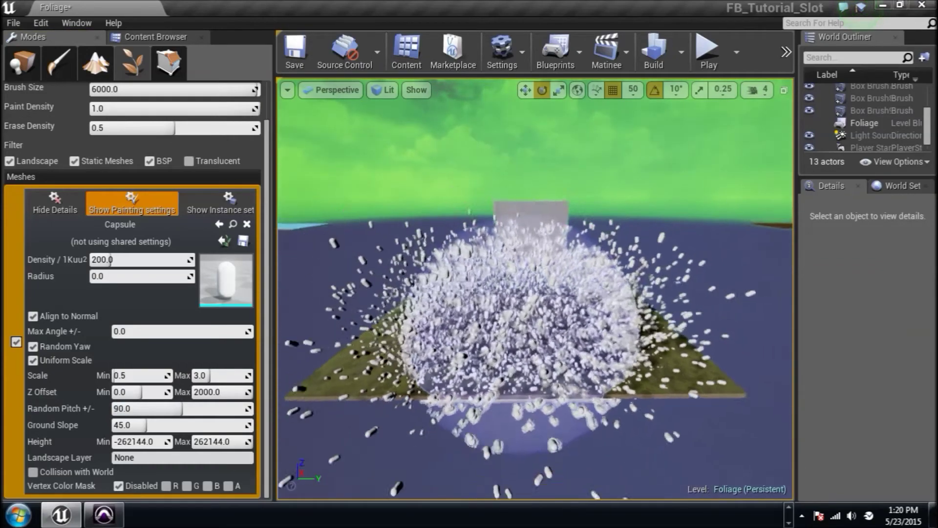
Step: Examine the large capsule patch from inside and around it to judge the random tilt of the instances
key(w)
mouse_move(519, 338)
right_down()
mouse_move(562, 343)
mouse_move(523, 342)
mouse_move(525, 350)
right_up()
key(w)
key(w)
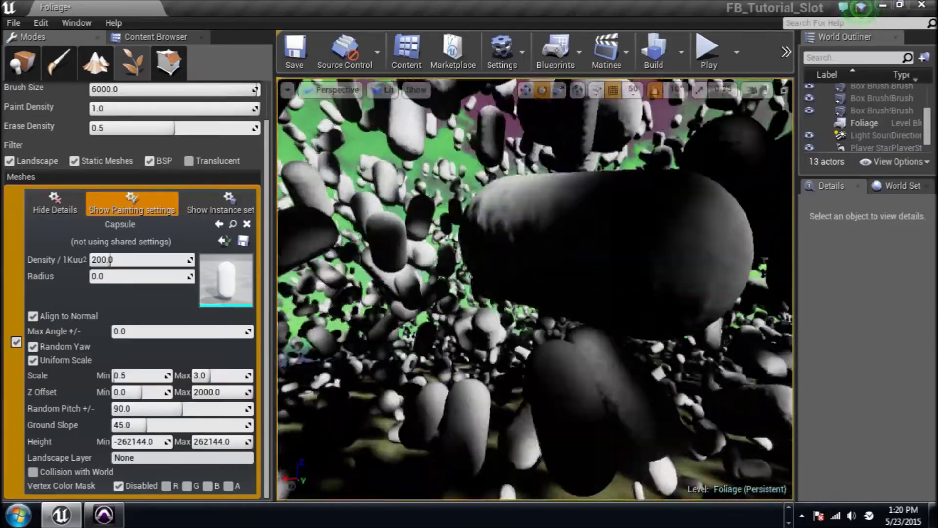
key(w)
right_drag(525, 350, 748, 344)
key(w)
key(w)
key(w)
key(s)
right_drag(535, 293, 576, 276)
key(w)
key(a)
key(w)
key(s)
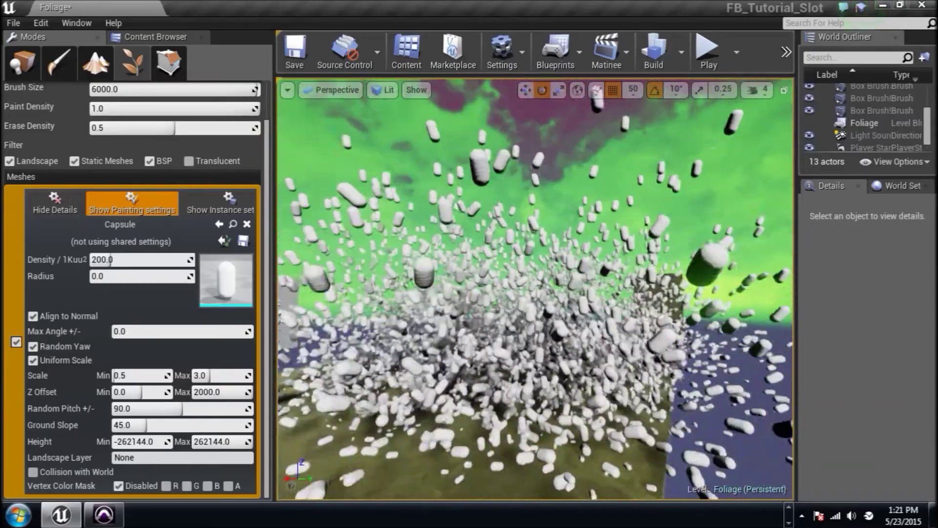
key(w)
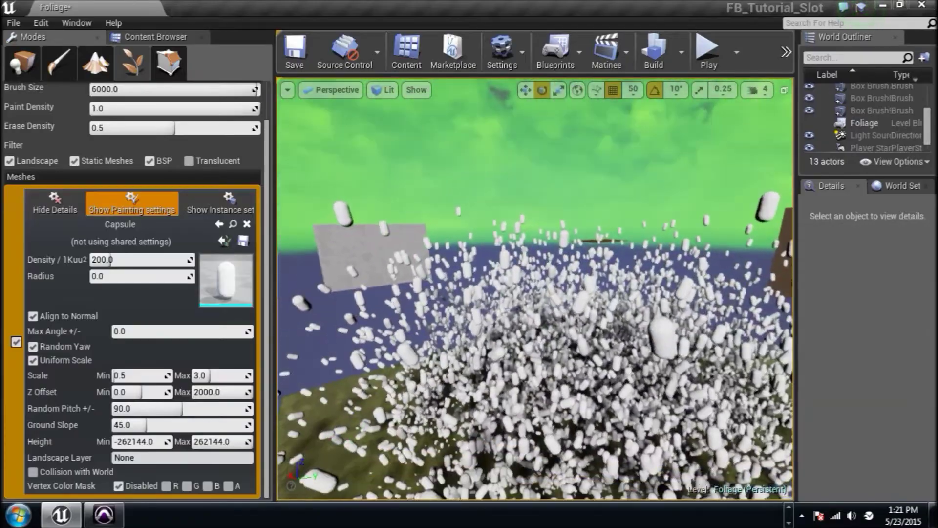
key(w)
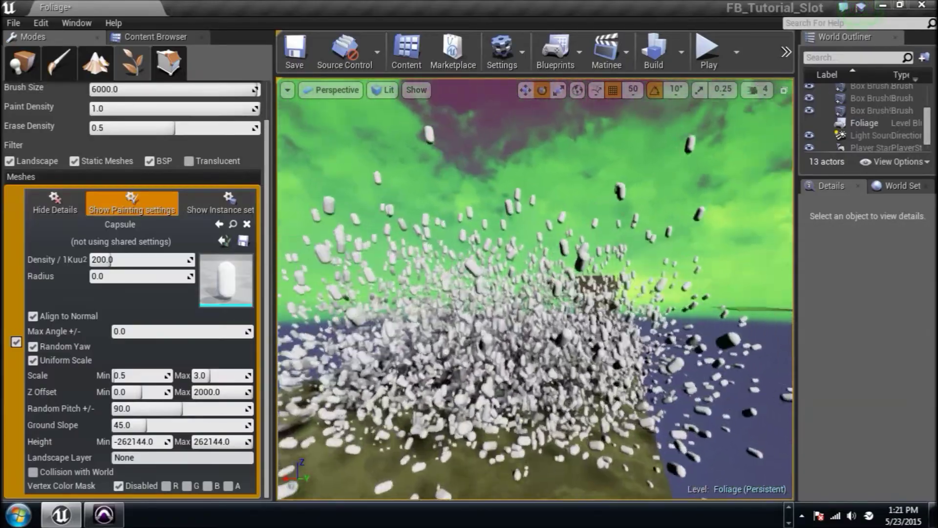
key(s)
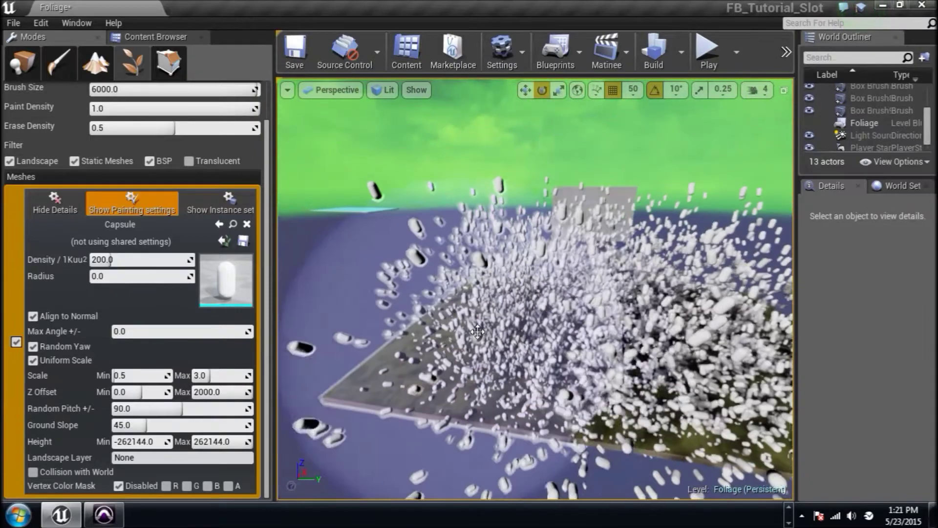
Step: Undo the large capsule patch on the platform
key(ctrl+z)
right_drag(557, 324, 570, 339)
key(w)
key(w)
key(s)
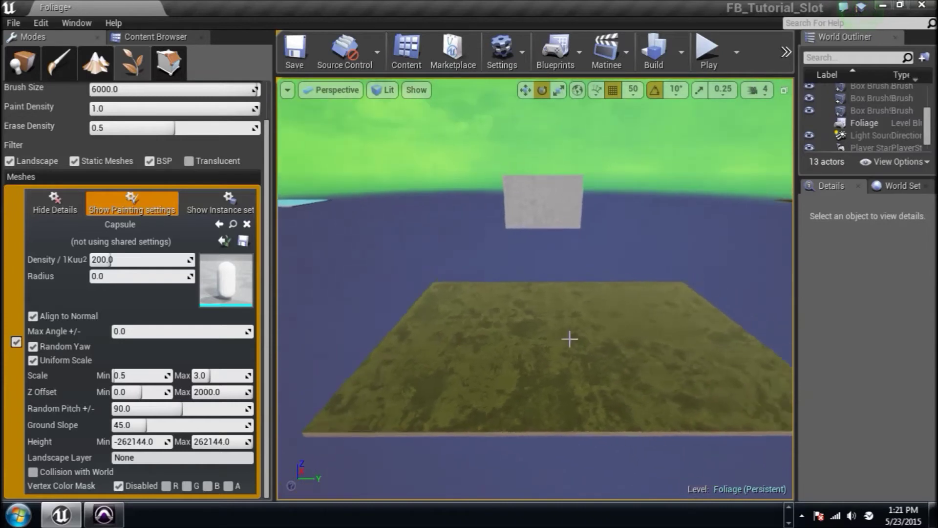
Step: Set the brush size to 300 and paint strokes of capsules across the platform
scroll(137, 224, up, 3)
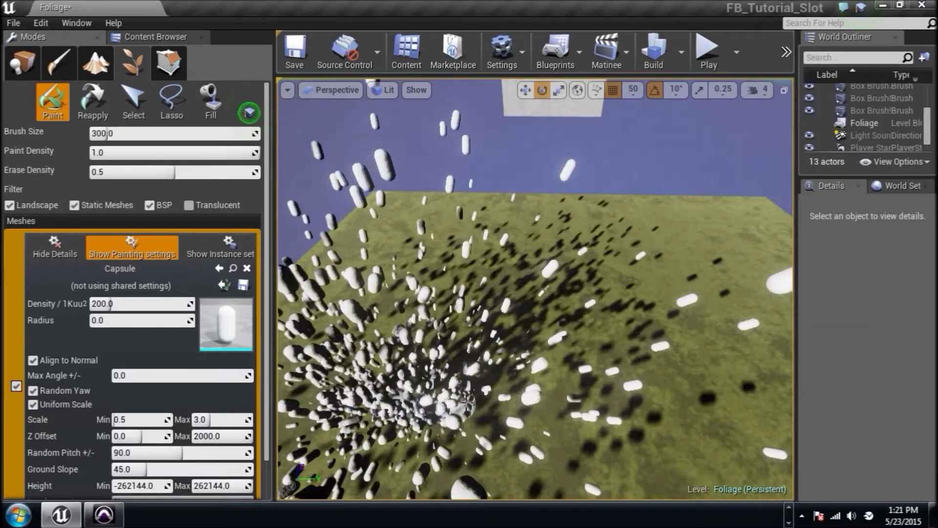
drag(546, 274, 597, 312)
mouse_move(596, 312)
right_down()
mouse_move(631, 337)
mouse_move(611, 362)
right_up()
mouse_move(611, 361)
mouse_down()
mouse_move(566, 390)
mouse_move(486, 225)
mouse_up()
right_drag(602, 360, 454, 323)
right_drag(704, 276, 675, 244)
alt+drag(674, 244, 782, 230)
alt+drag(538, 288, 650, 289)
mouse_move(645, 241)
right_down()
mouse_move(665, 240)
mouse_move(615, 244)
mouse_move(640, 239)
right_up()
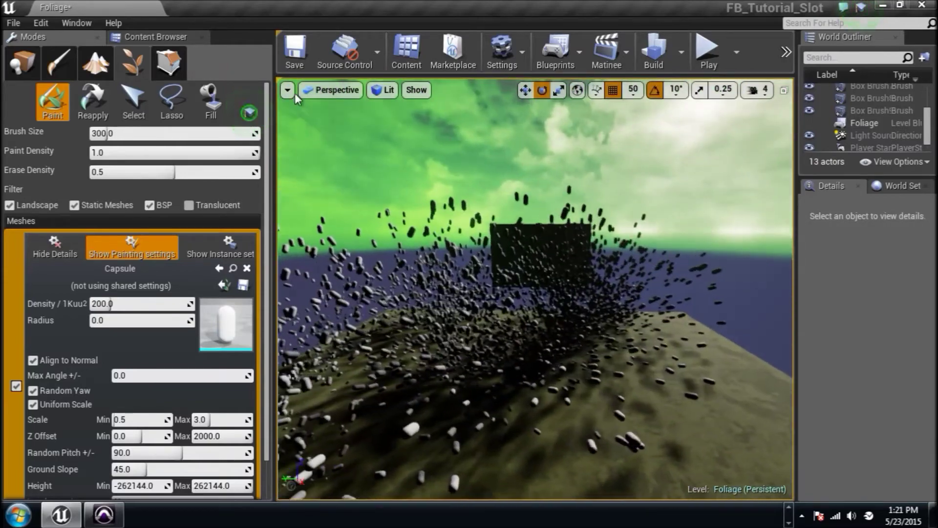
Step: Select a group of the painted capsules above the platform with the Lasso tool
click(181, 105)
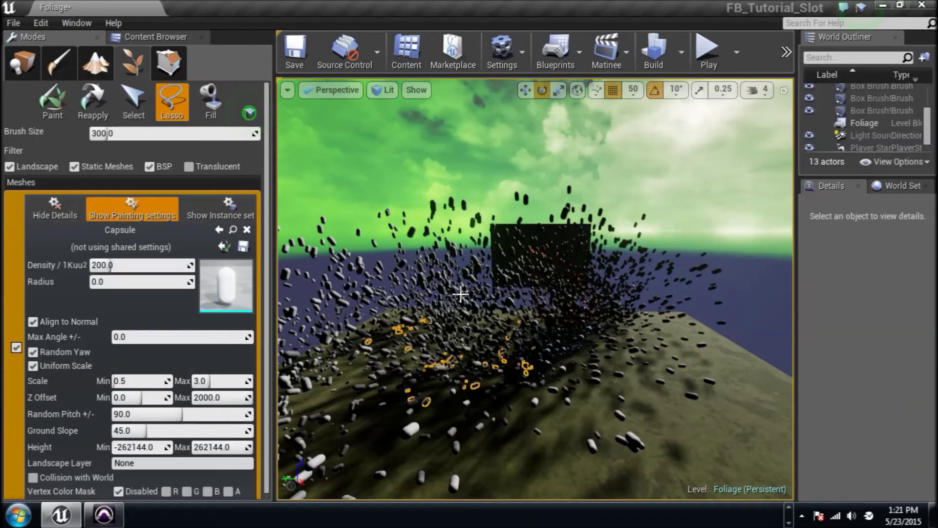
right_drag(468, 326, 468, 326)
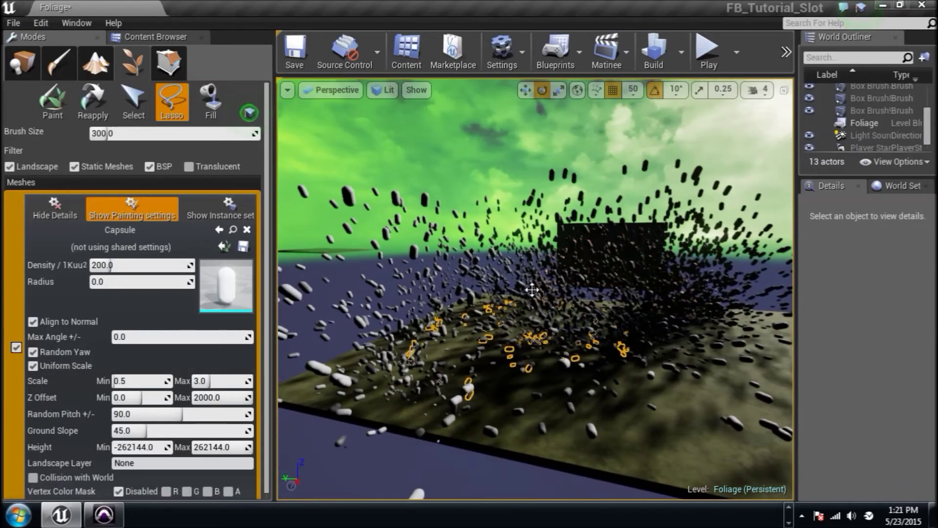
right_drag(611, 330, 605, 336)
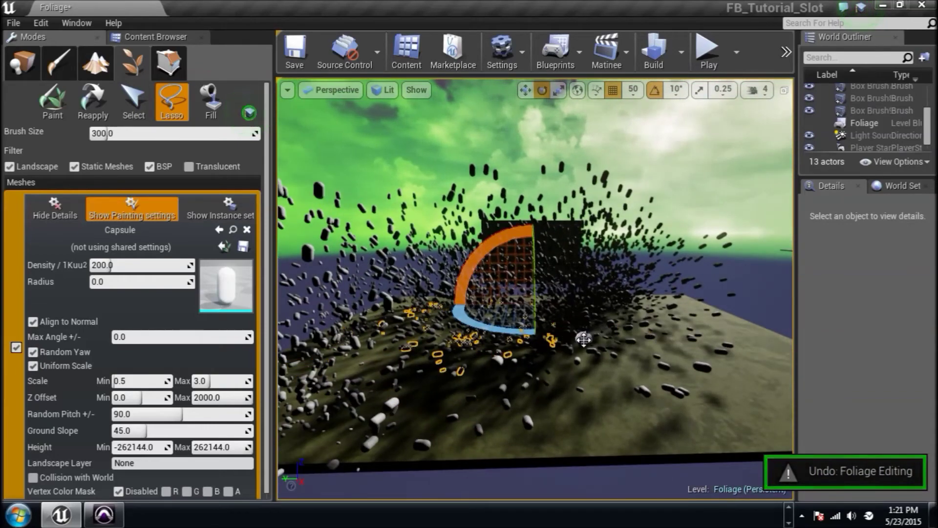
Step: Undo the previous capsule strokes and paint a new stroke of instances across the platform with the Paint tool
key(ctrl+z)
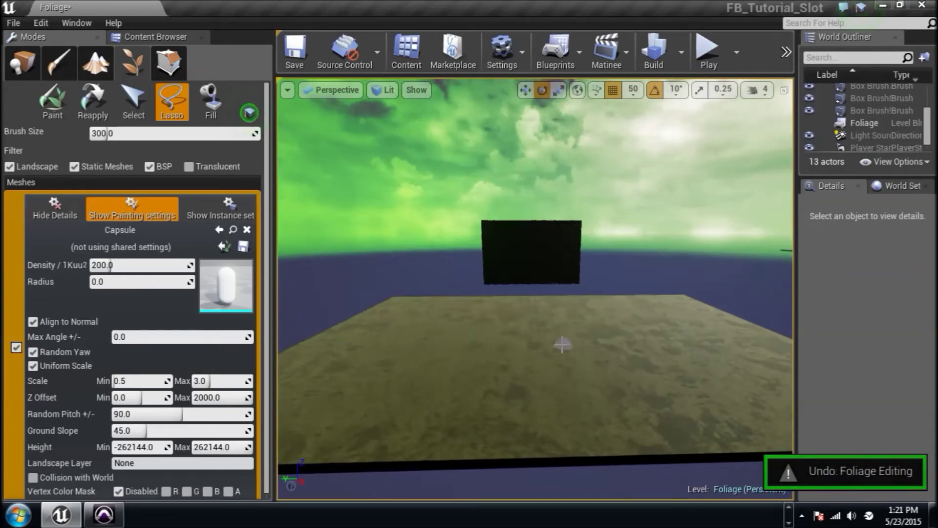
right_drag(562, 344, 536, 333)
click(59, 106)
mouse_move(562, 372)
mouse_down()
mouse_move(552, 384)
mouse_move(450, 386)
mouse_up()
mouse_move(450, 386)
right_down()
mouse_move(528, 383)
mouse_move(488, 417)
mouse_move(445, 321)
mouse_move(533, 317)
mouse_move(494, 337)
mouse_move(342, 333)
mouse_move(408, 307)
mouse_move(489, 318)
mouse_move(581, 308)
right_up()
right_drag(399, 308, 398, 310)
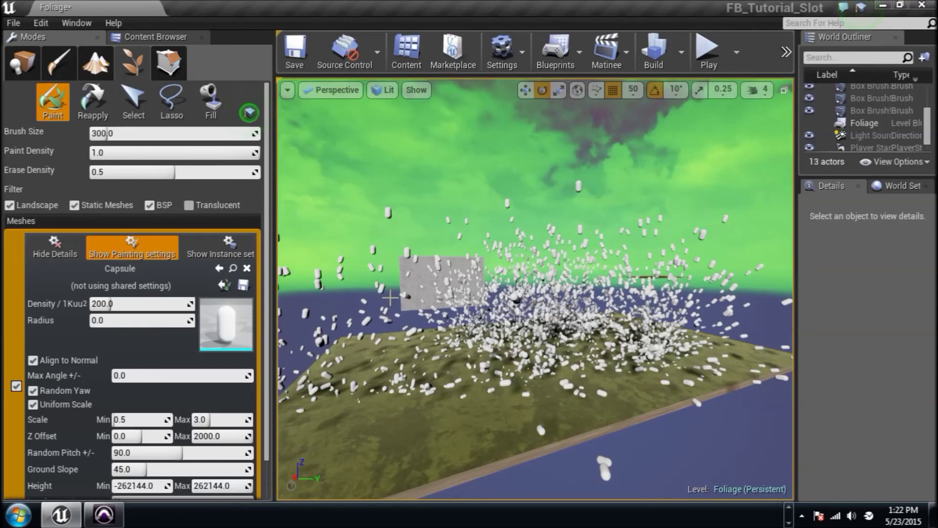
alt+drag(393, 283, 440, 332)
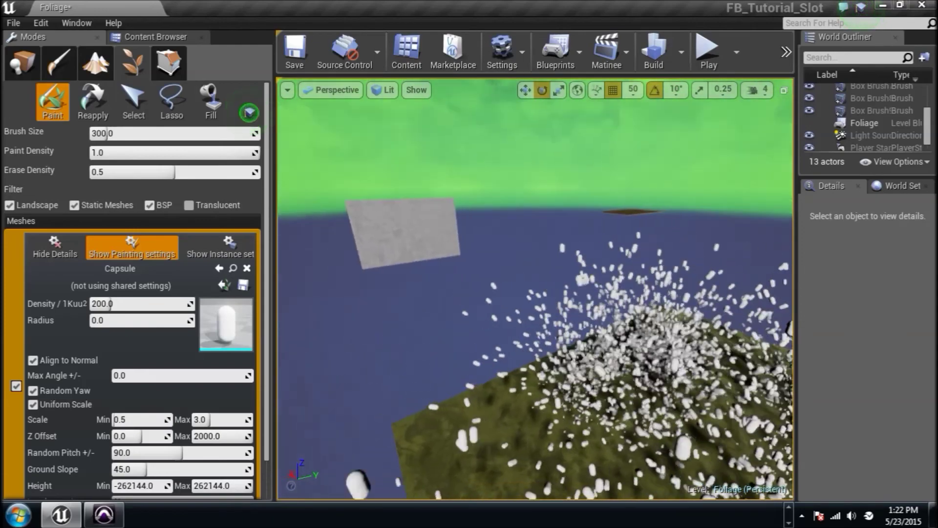
right_drag(535, 288, 425, 266)
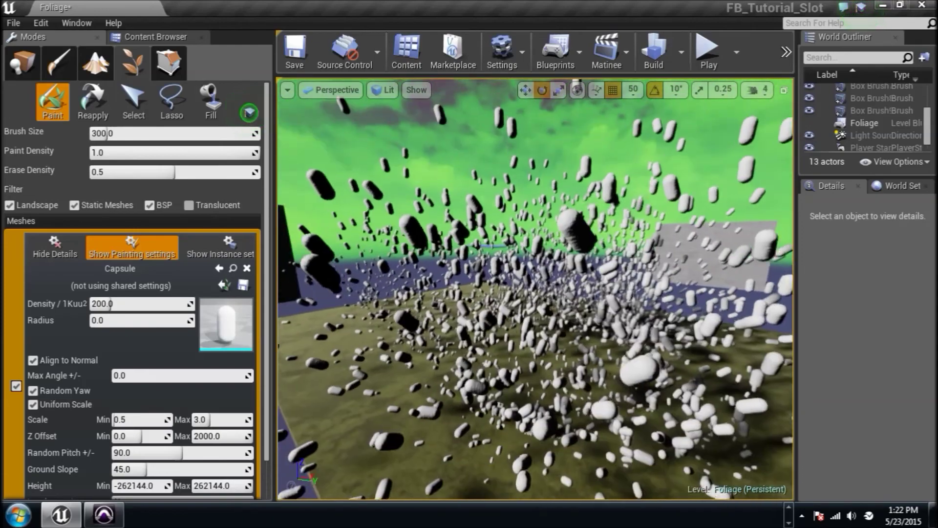
right_drag(376, 294, 392, 285)
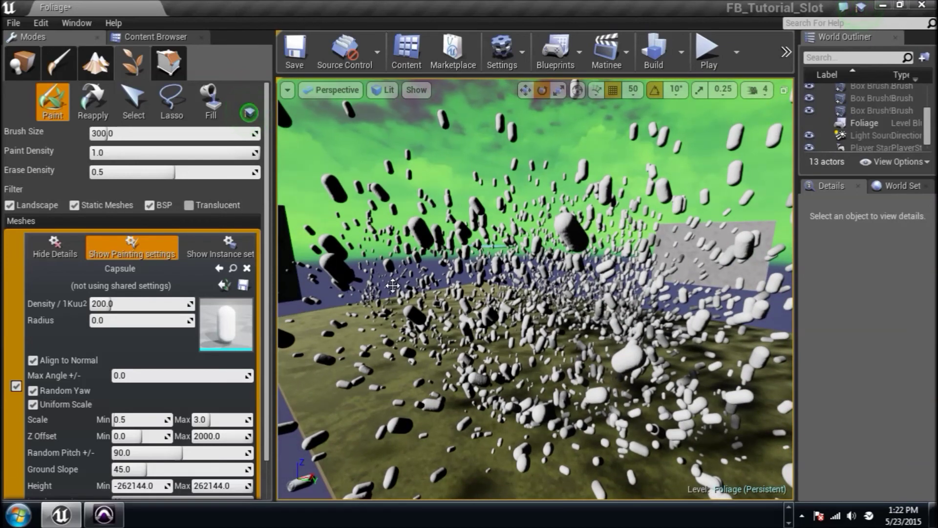